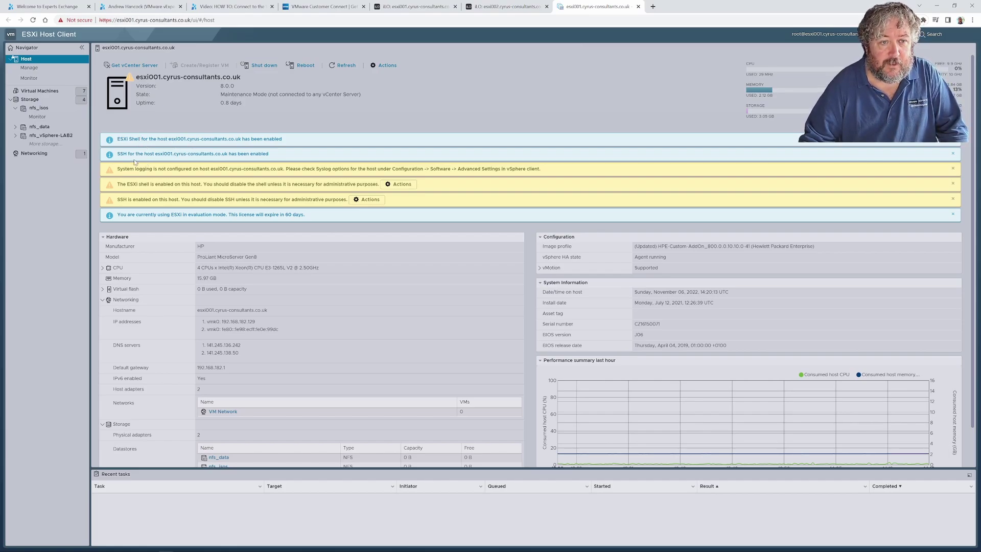
Step: Disable the Secure Shell (SSH) service on esxi001
right_click(71, 60)
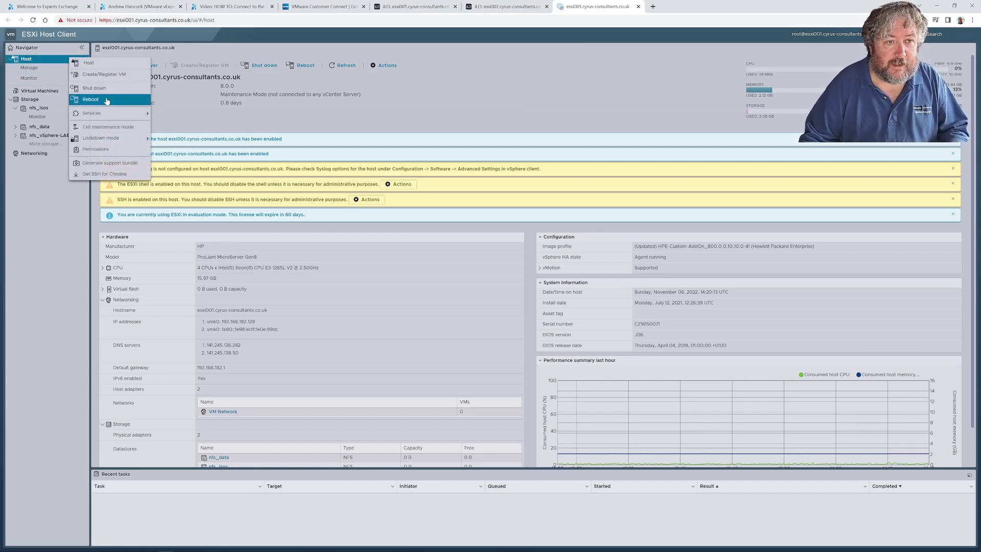
mouse_move(103, 115)
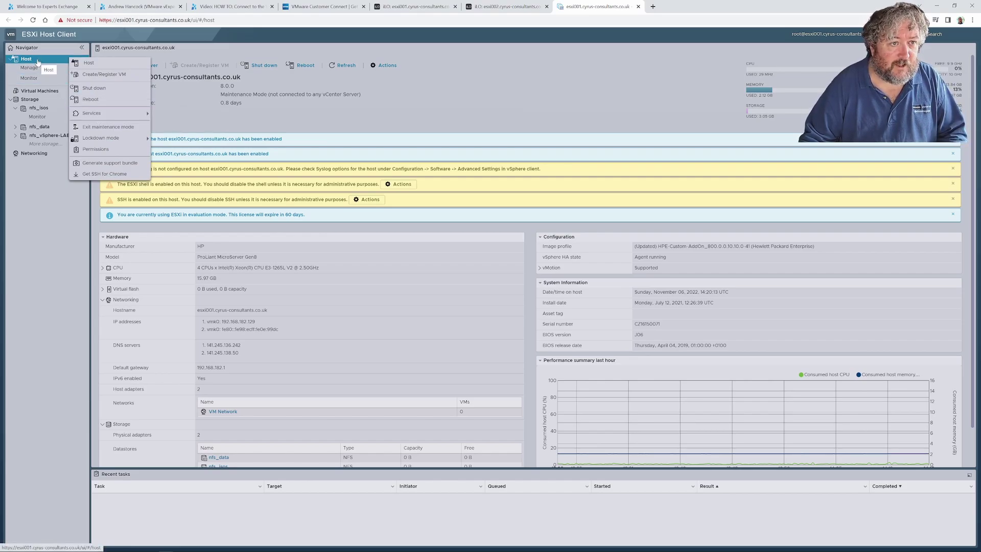
left_click(192, 113)
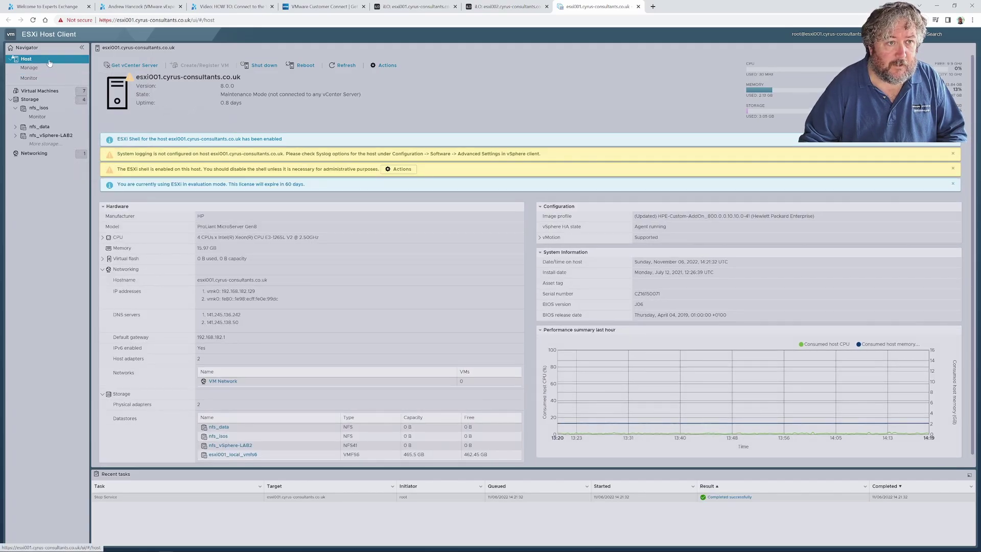
Step: Disable the ESXi shell on esxi001 and dismiss the evaluation-mode notice
right_click(49, 60)
mouse_move(72, 115)
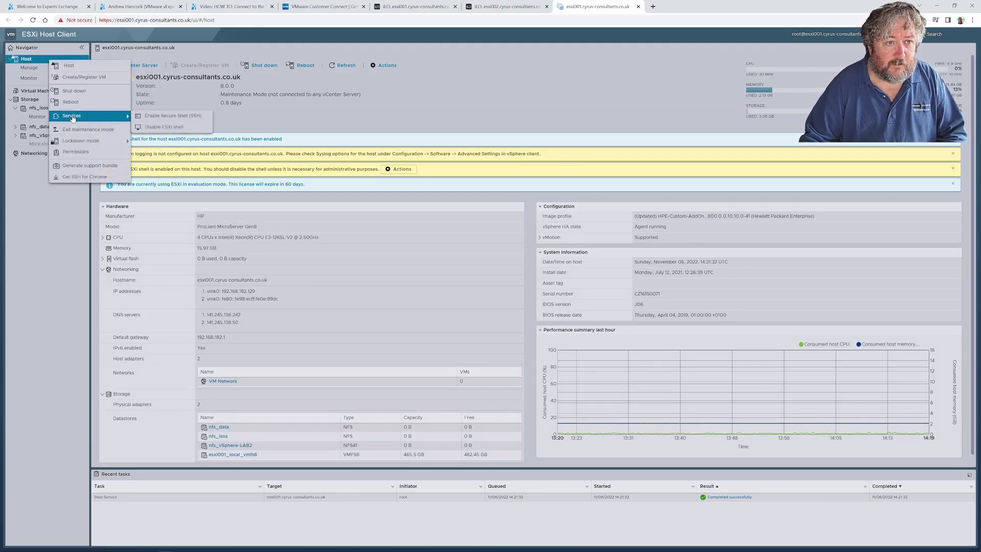
left_click(182, 127)
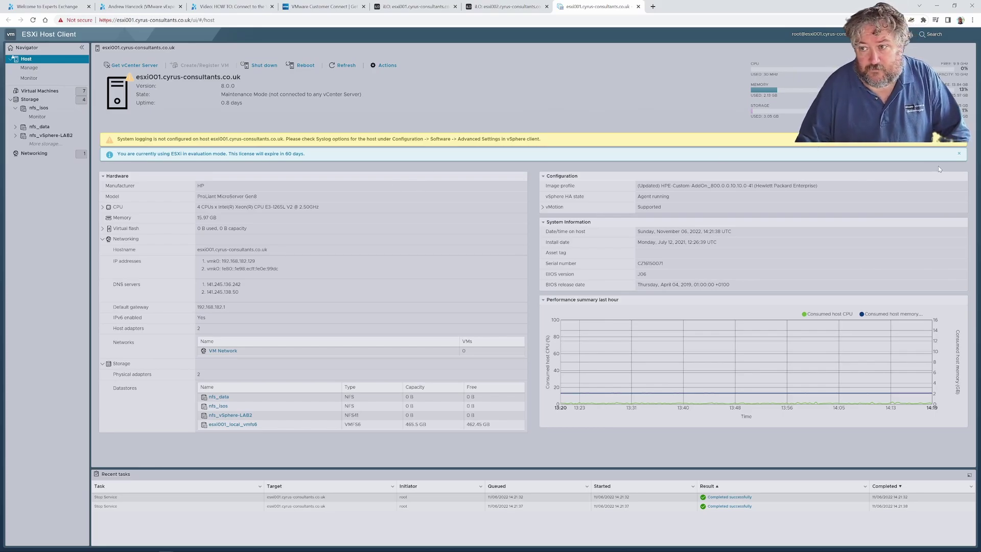
left_click(960, 155)
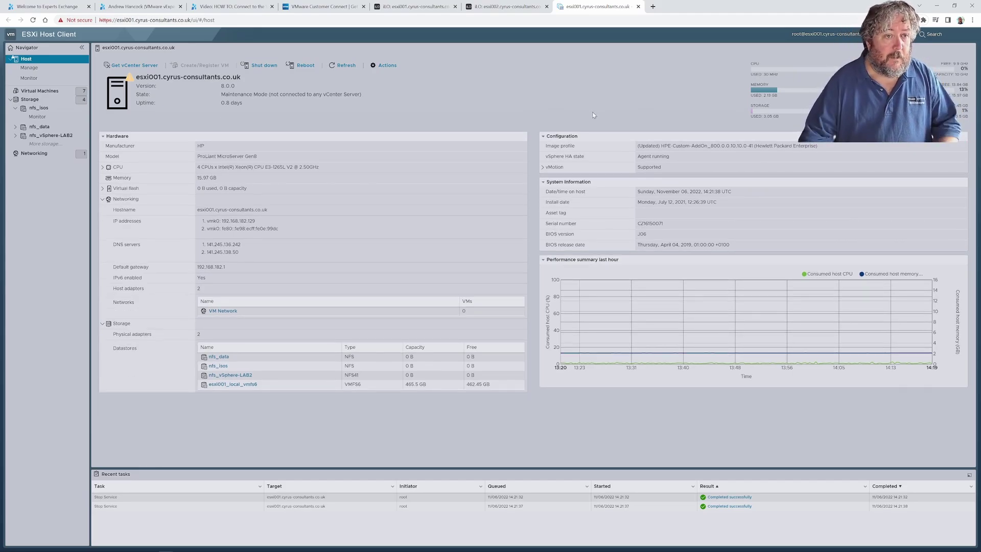
Step: From esxi001's datastore list, delete the nfs_data and nfs_isos datastores
left_click(15, 103)
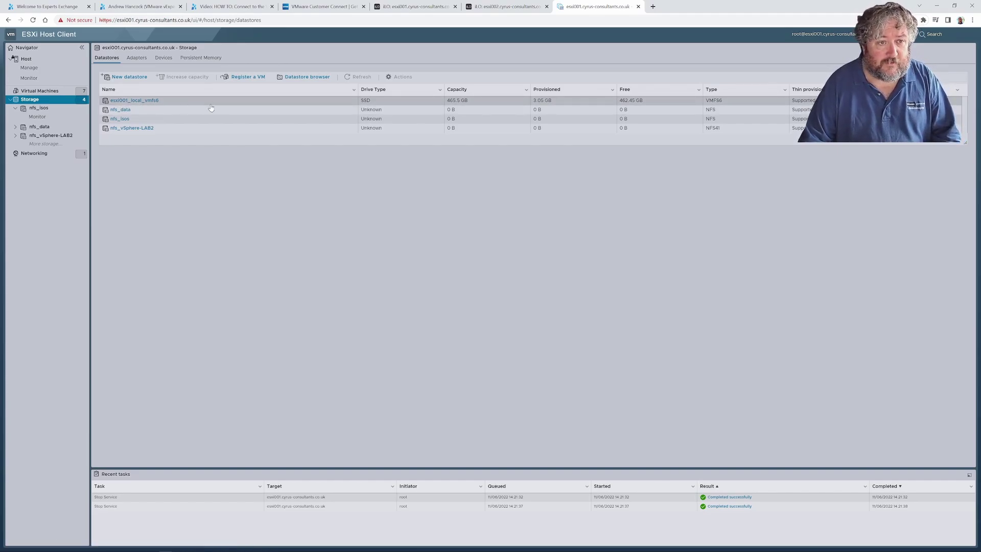
right_click(145, 112)
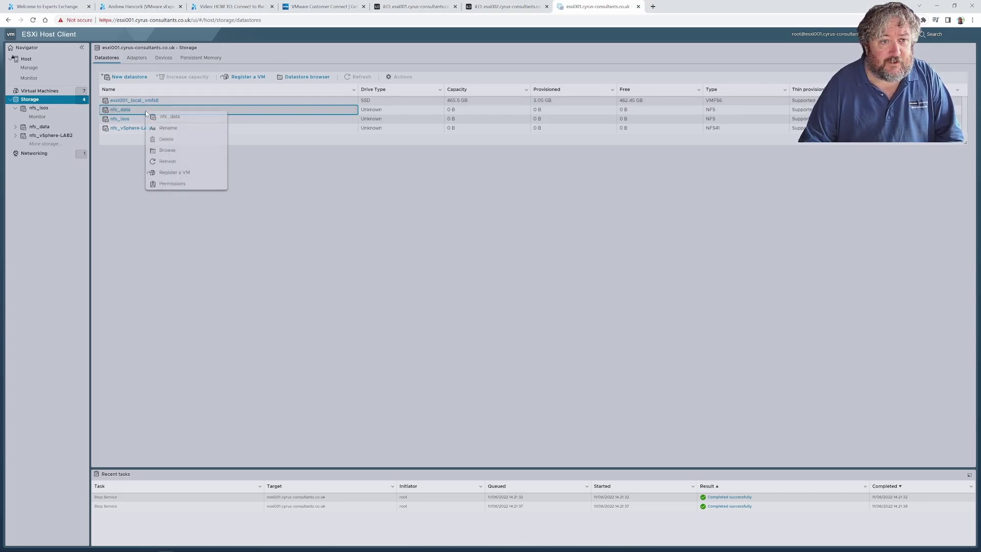
left_click(168, 140)
left_click(568, 318)
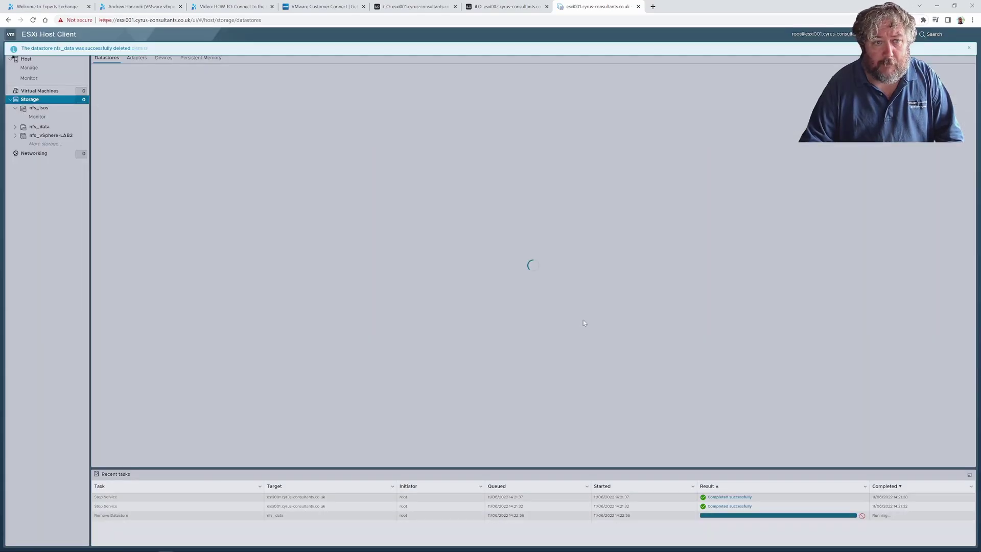
right_click(175, 109)
left_click(204, 136)
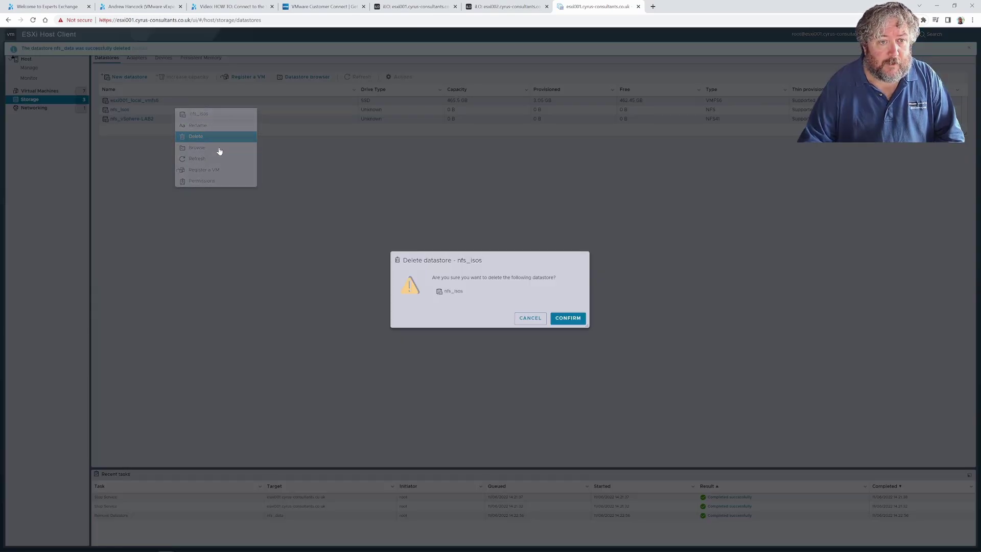
left_click(567, 318)
Step: Delete nfs_vSphere-LAB2 and dismiss the deletion success notices
right_click(171, 109)
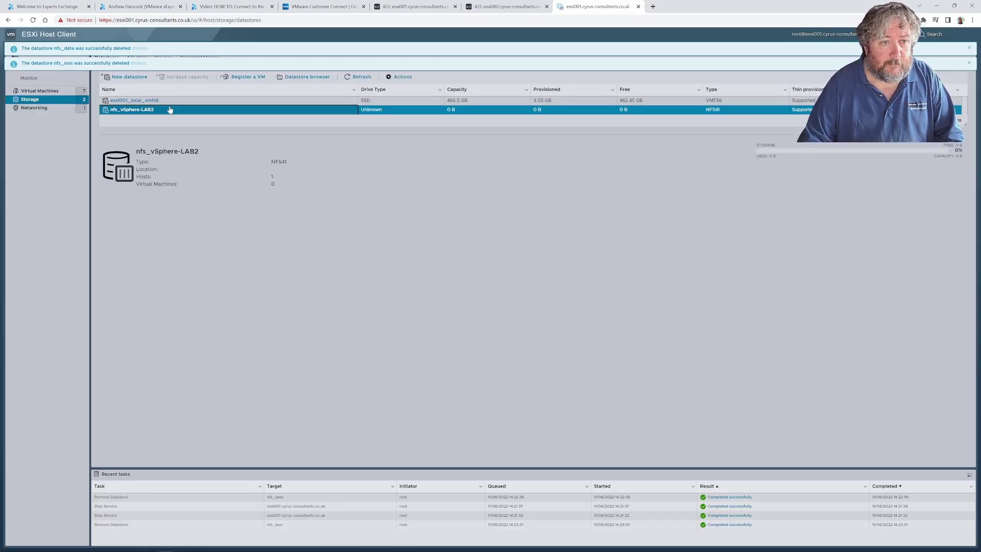
left_click(194, 135)
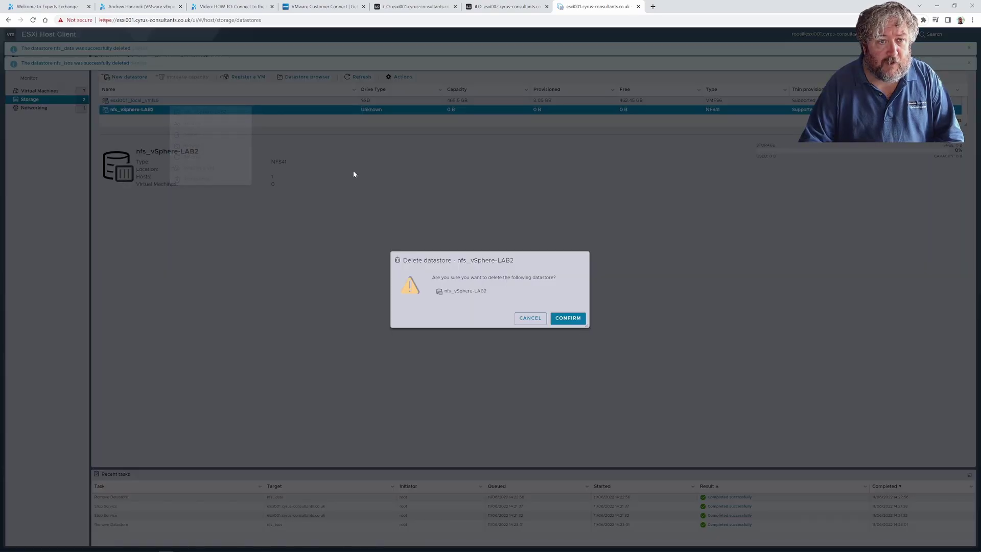
left_click(575, 321)
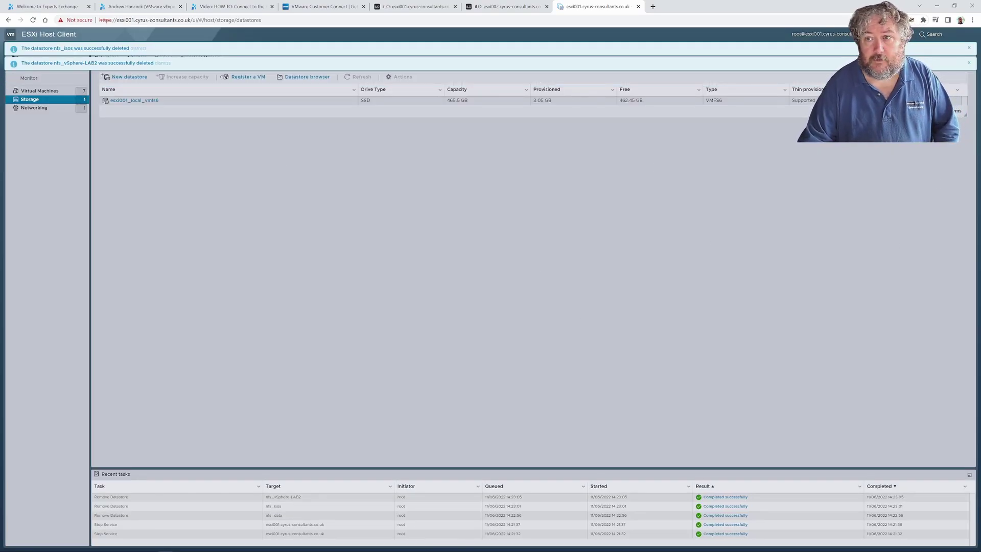
left_click(969, 63)
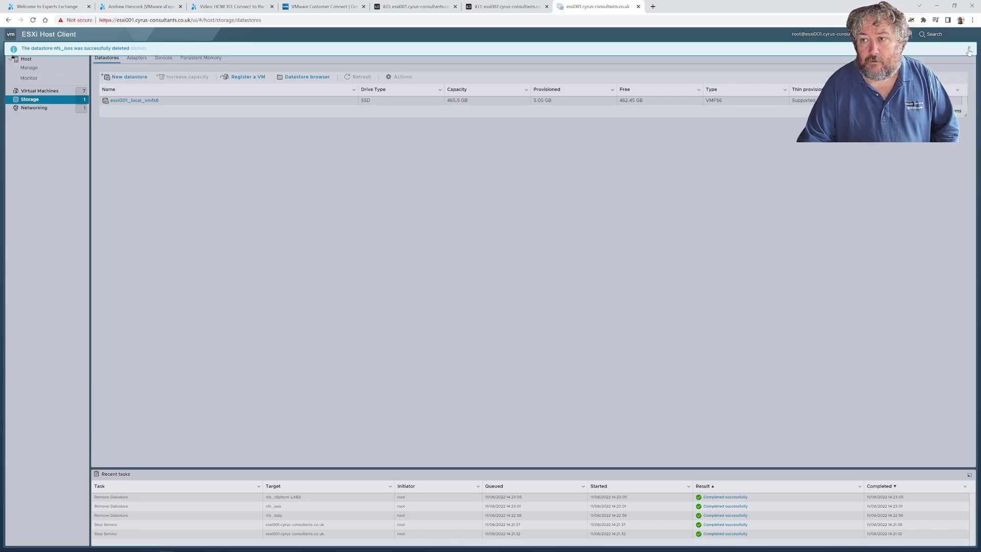
left_click(969, 49)
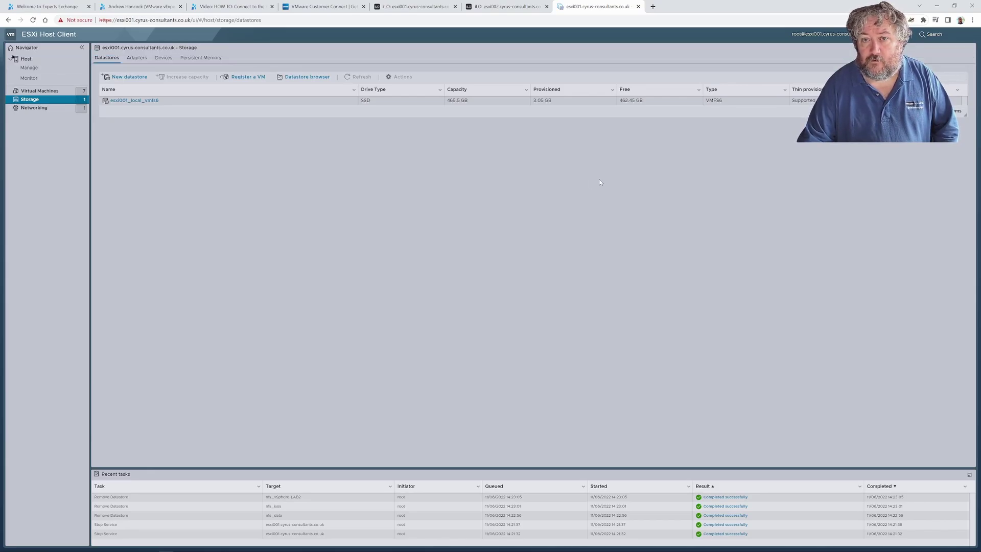
Step: Open the VM Network port group under esxi001's Networking to view its vmnic0 uplink
left_click(26, 59)
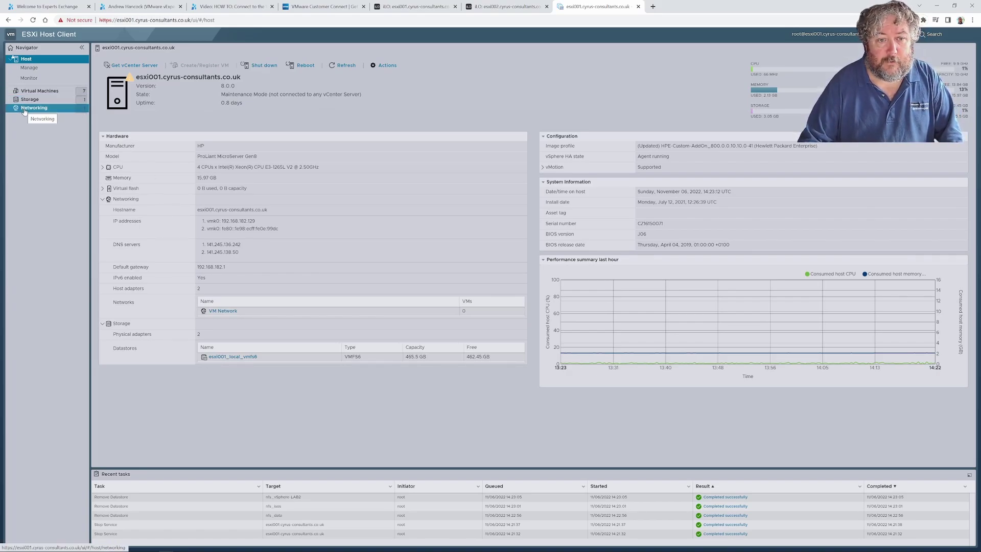
left_click(24, 111)
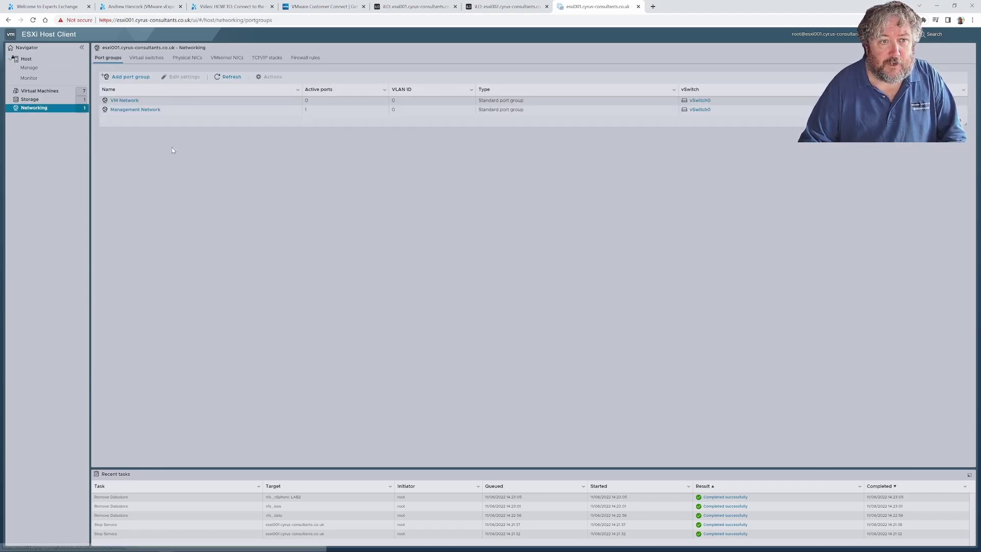
left_click(125, 100)
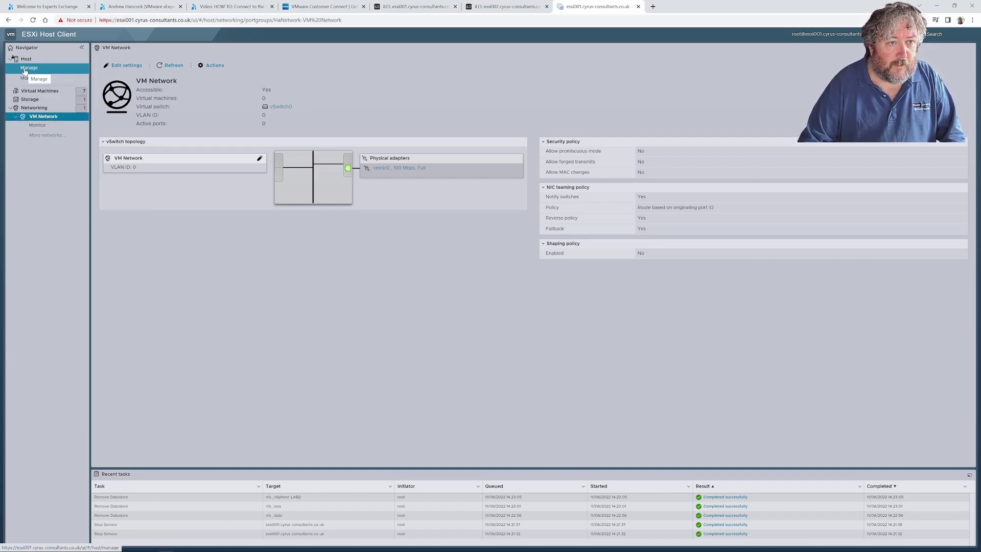
left_click(26, 71)
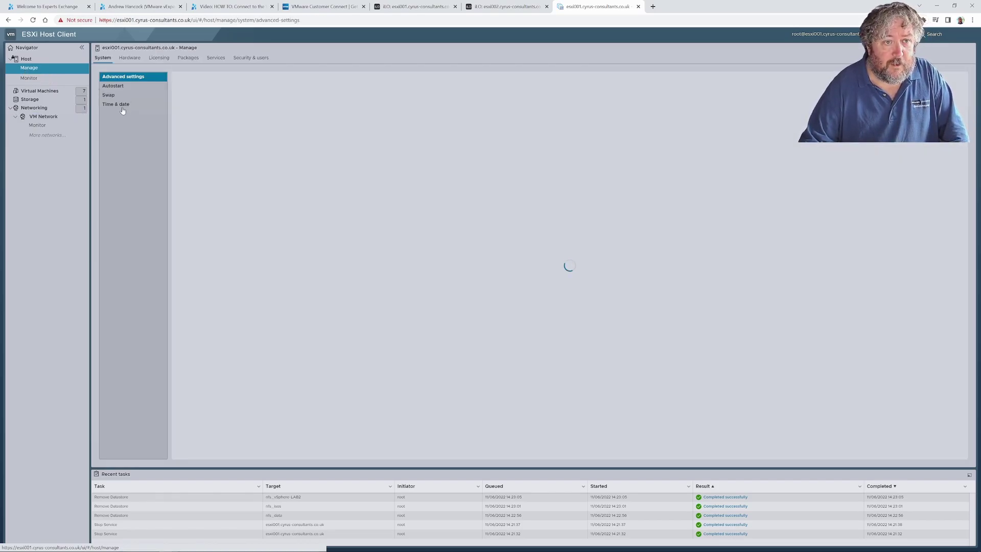
left_click(123, 105)
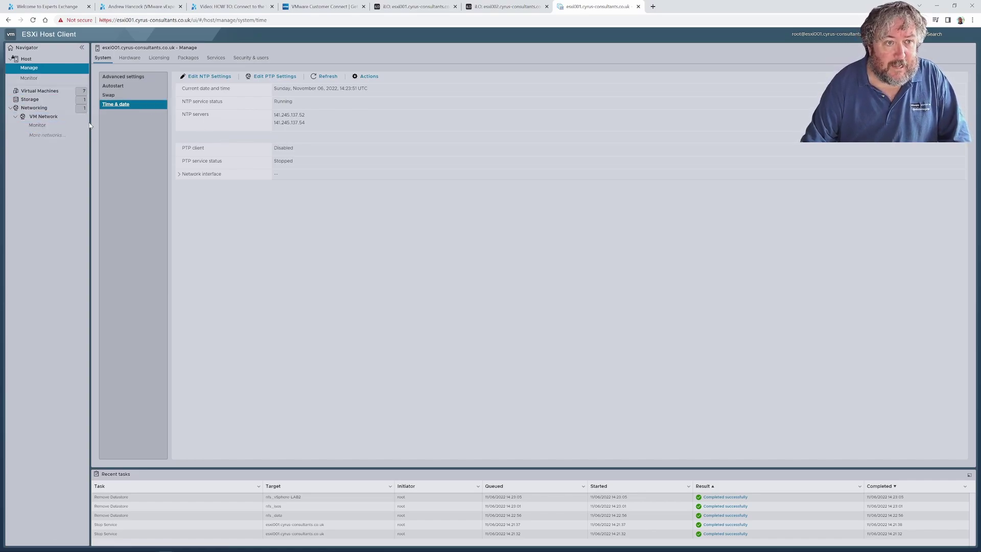
left_click(49, 117)
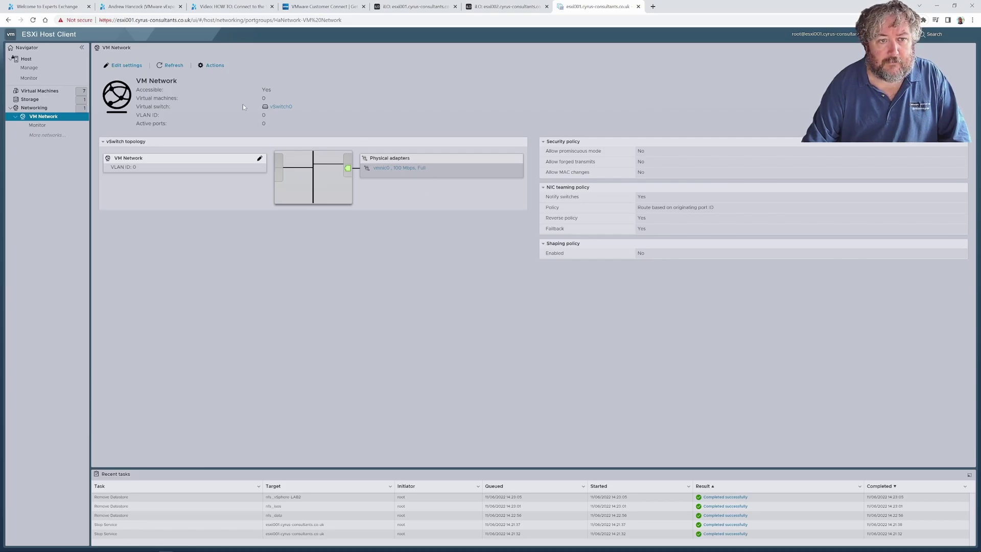
Step: Refresh VM Network, then on esxi002 accept the CEIP prompt and dismiss the evaluation notice
left_click(172, 67)
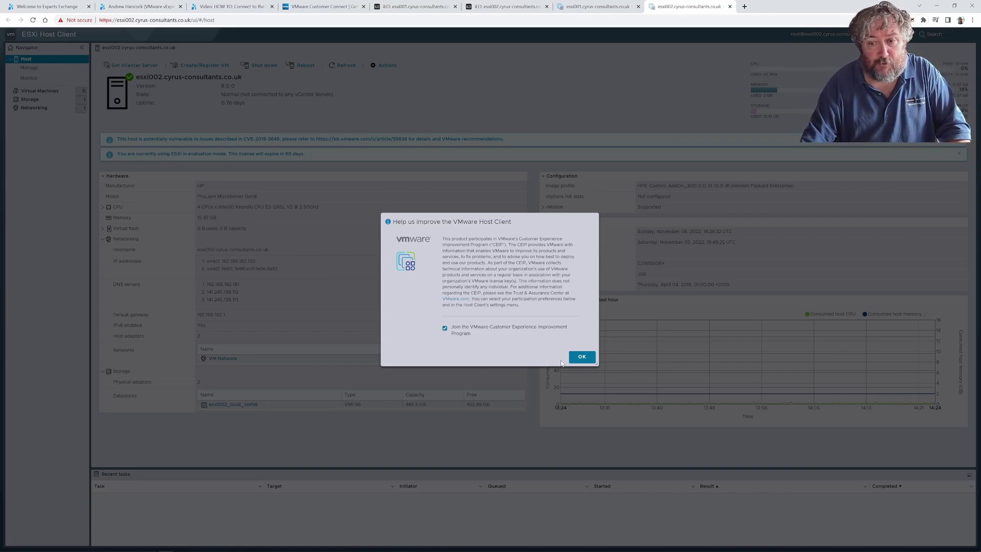
left_click(581, 357)
mouse_move(581, 362)
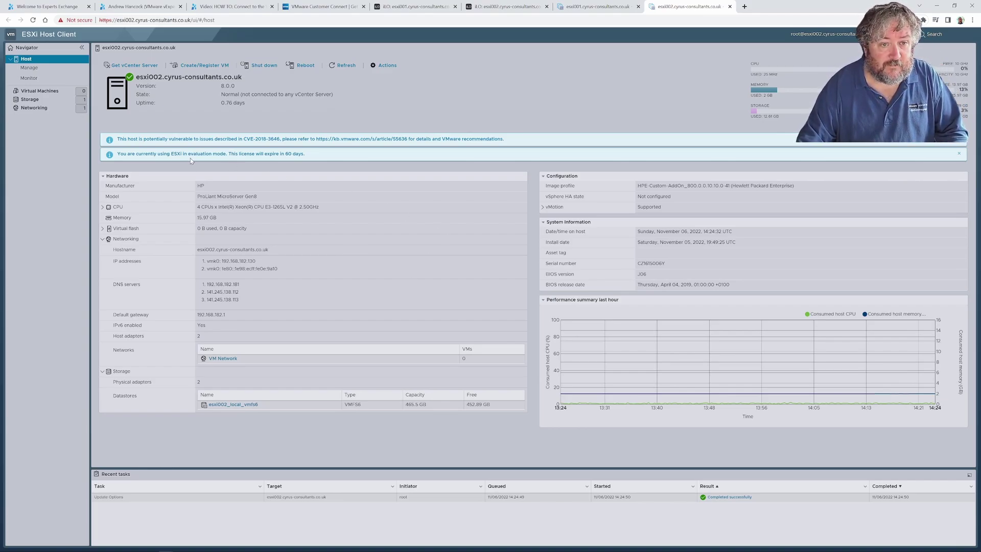
left_click(960, 155)
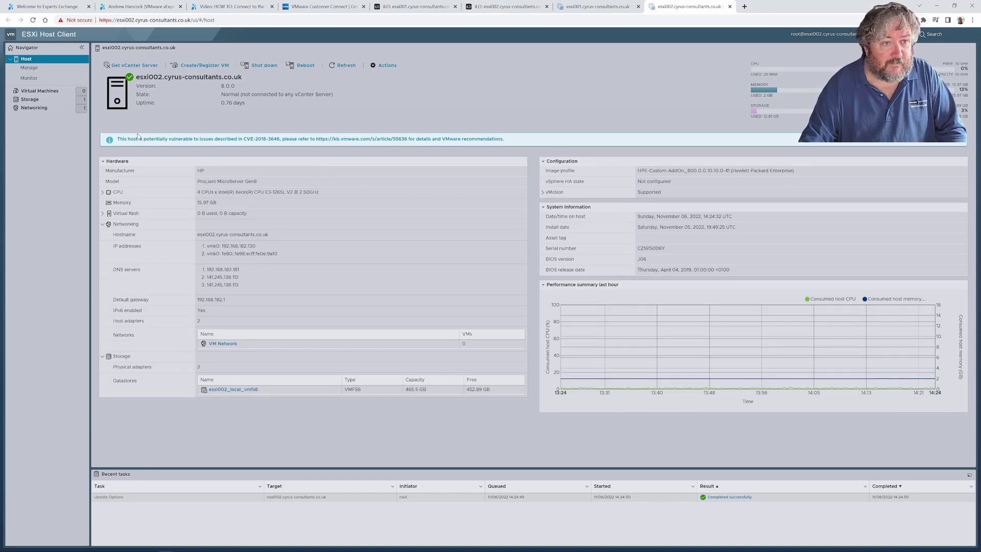
Step: Delete CentOS-7-x86_64-Everything-2003.iso from the esxi002_local_vmfs6 datastore browser
left_click(29, 99)
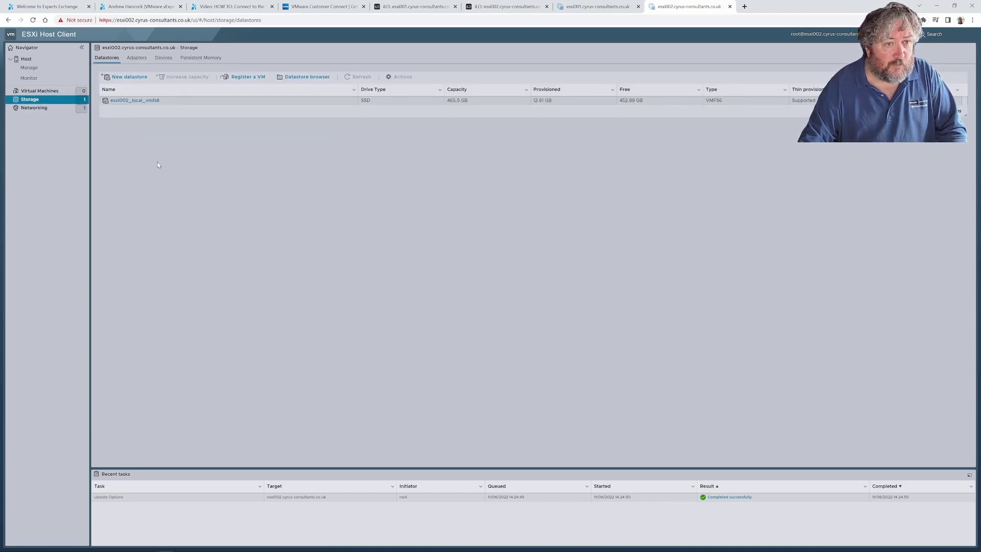
left_click(114, 102)
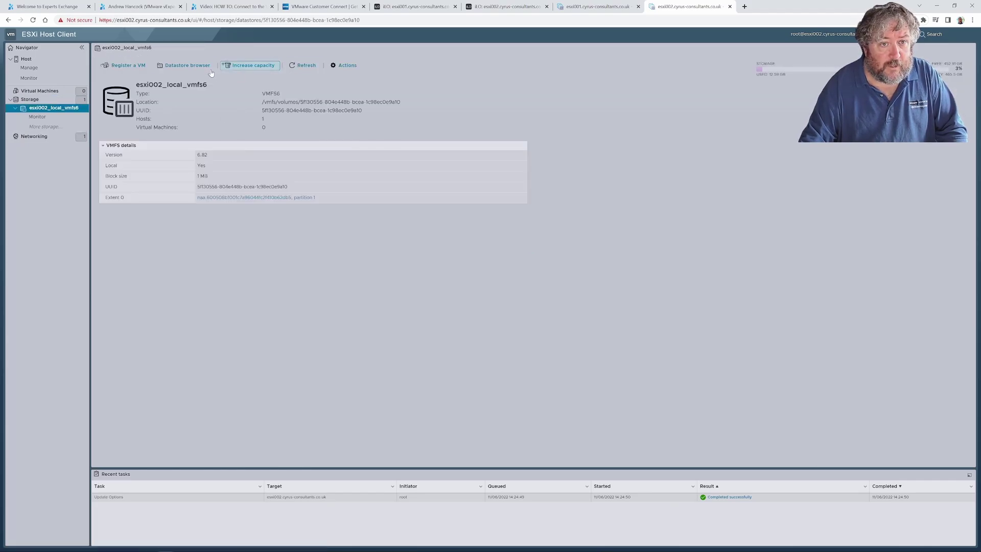
left_click(192, 67)
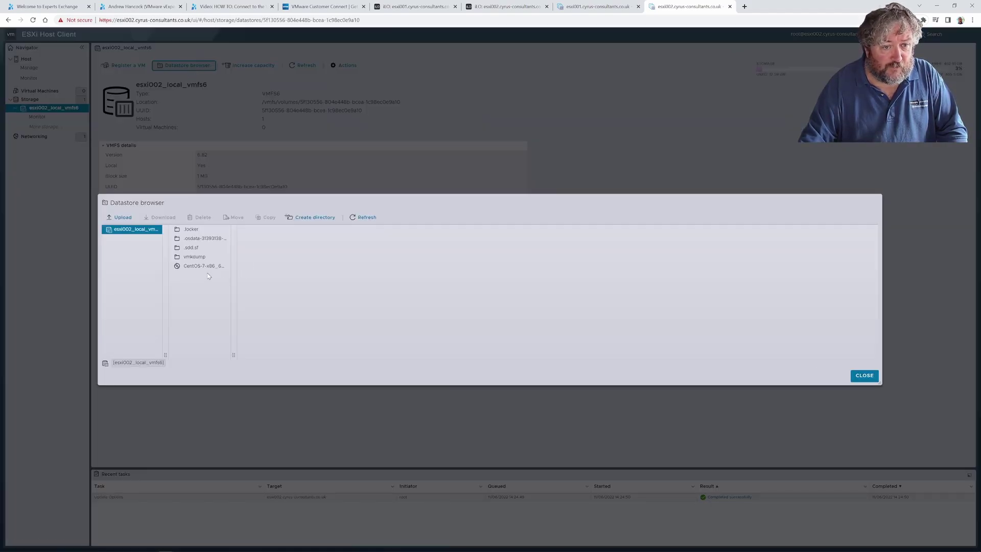
left_click(207, 266)
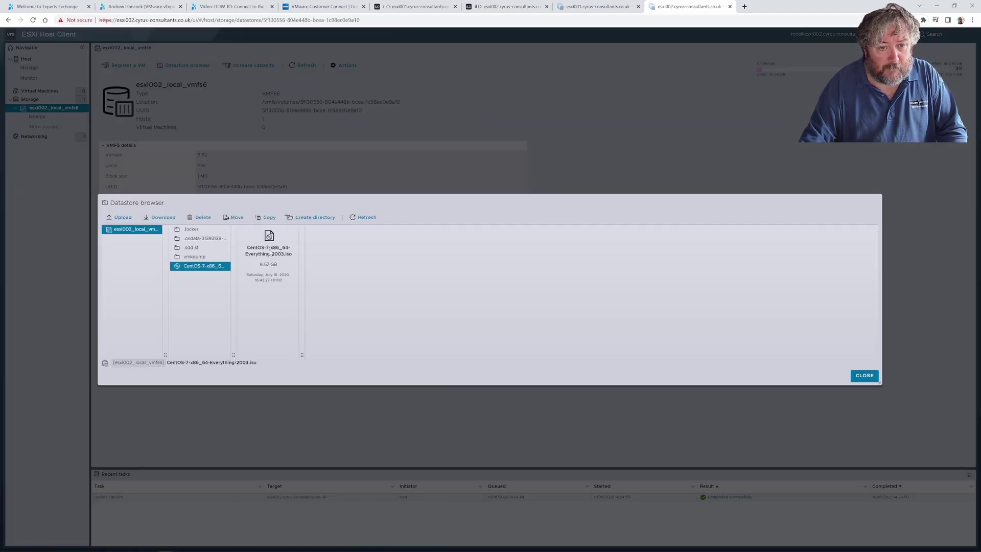
right_click(270, 253)
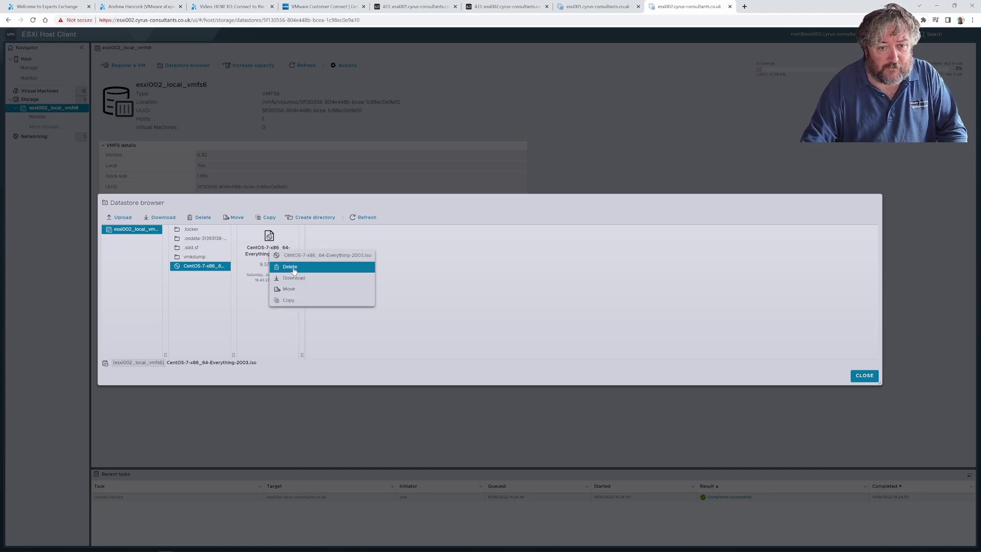
left_click(294, 268)
left_click(575, 323)
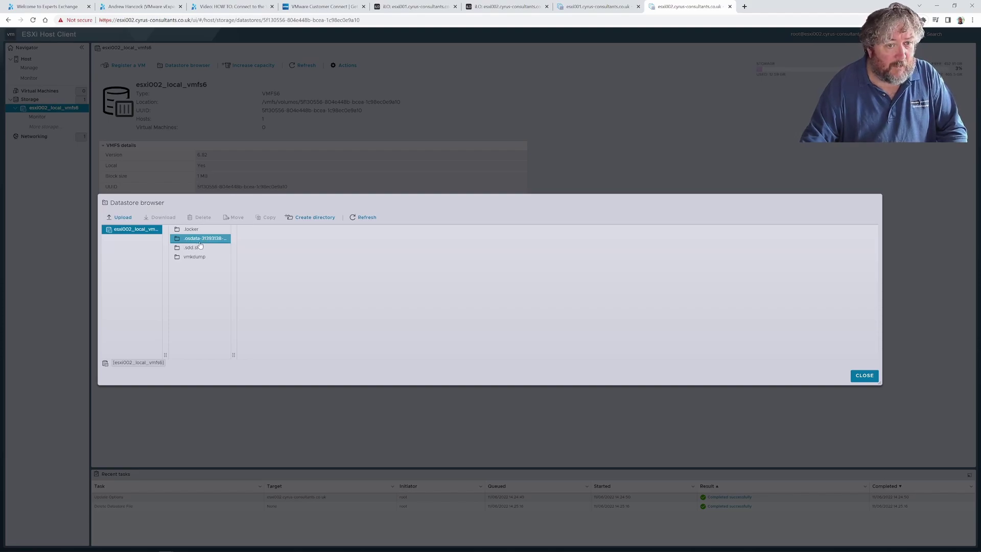
Step: Look inside the .osdata folder, then close the datastore browser
left_click(223, 245)
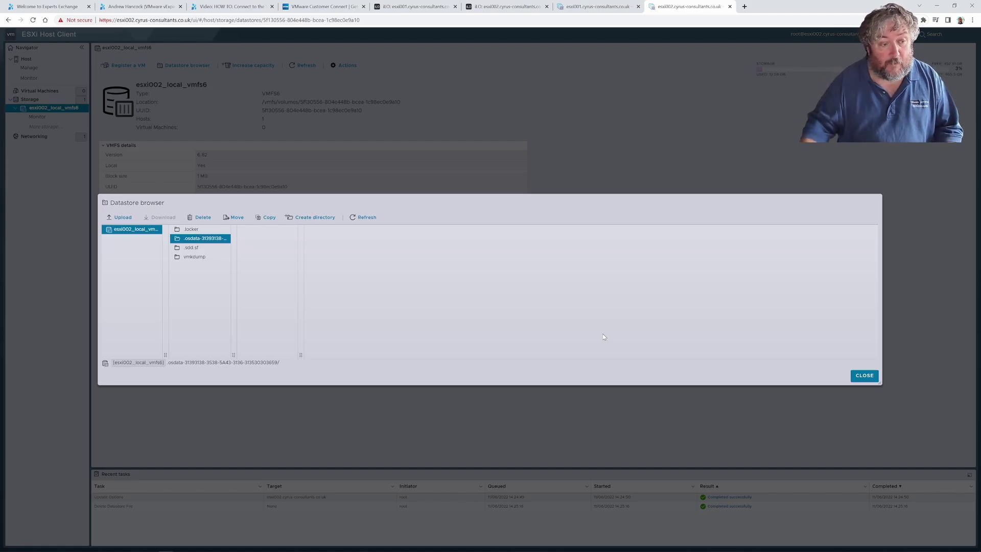
left_click(865, 376)
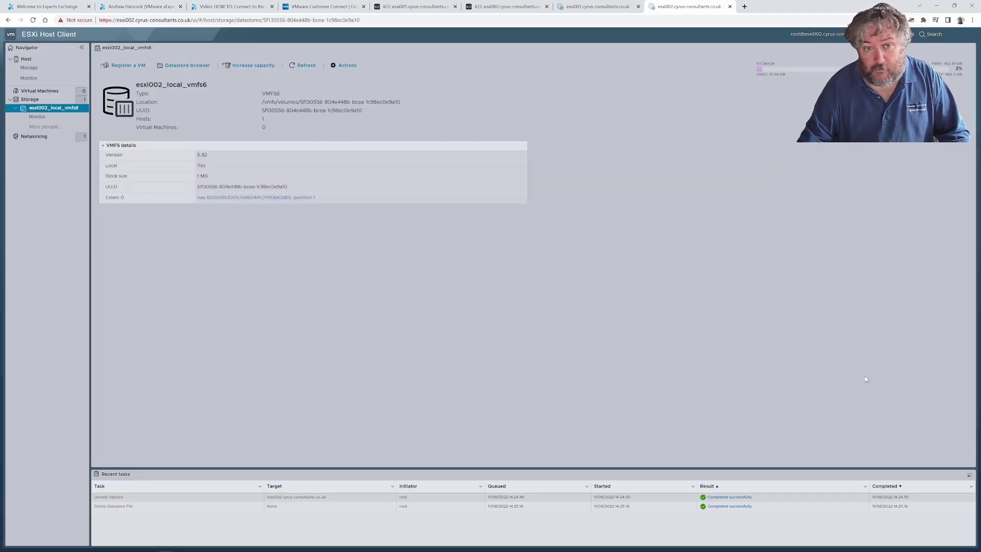
left_click(28, 68)
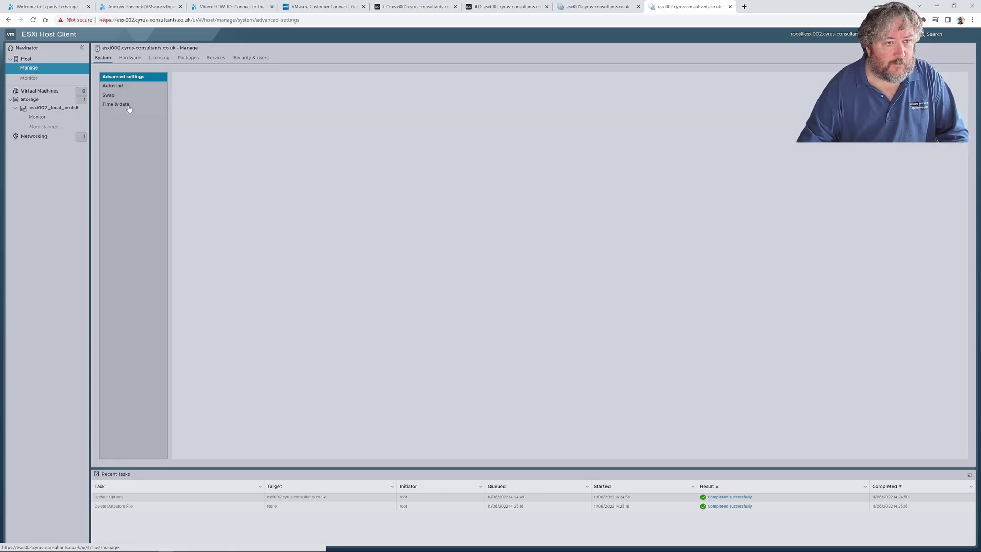
Step: Set esxi002 to NTP servers 141.245.137.52 and 141.245.137.54, policy 'Start and stop with host'
left_click(128, 106)
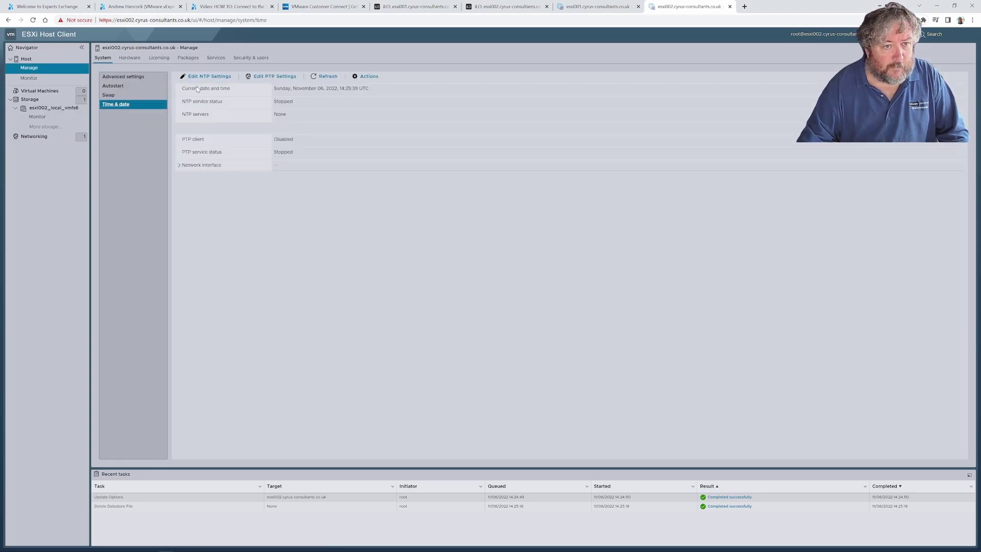
left_click(201, 76)
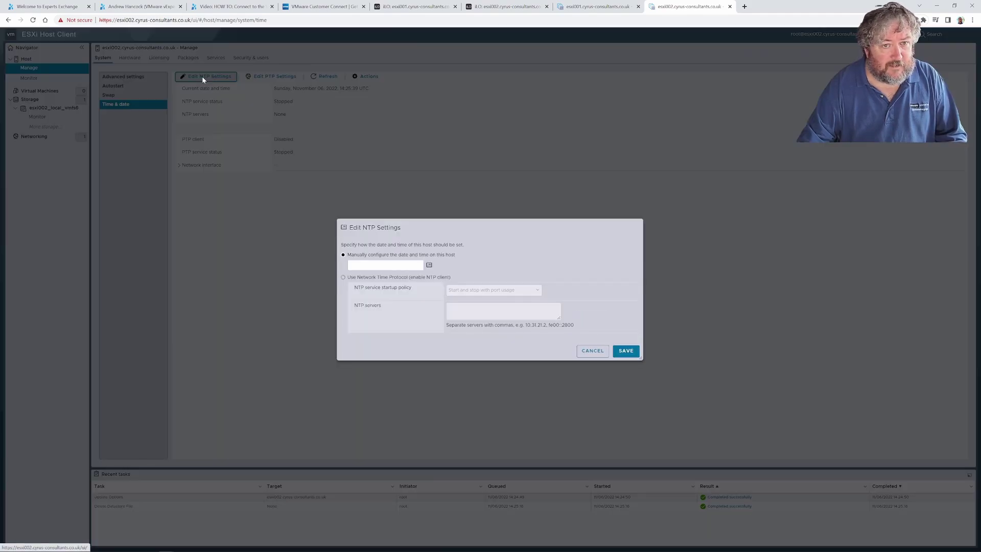
left_click(357, 278)
left_click(480, 293)
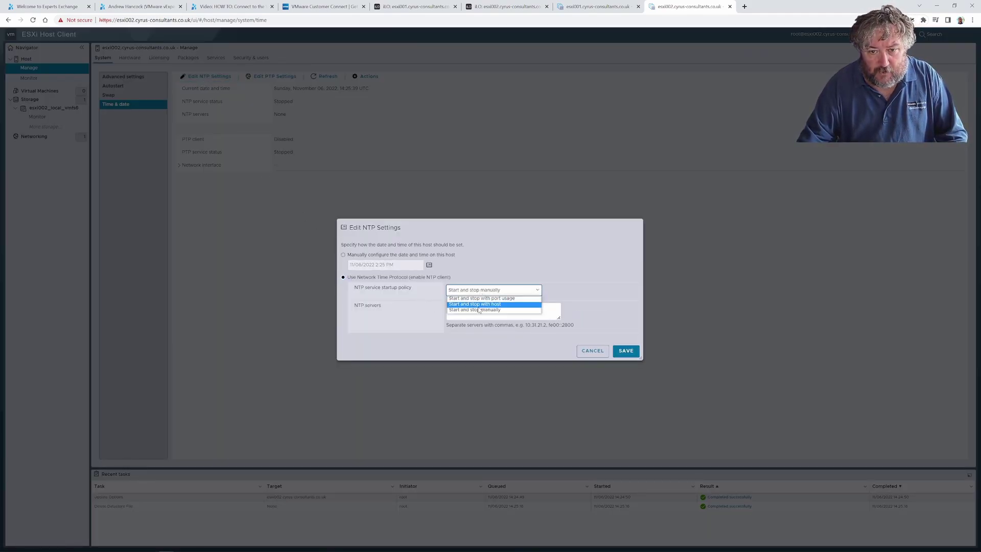
left_click(479, 305)
left_click(469, 309)
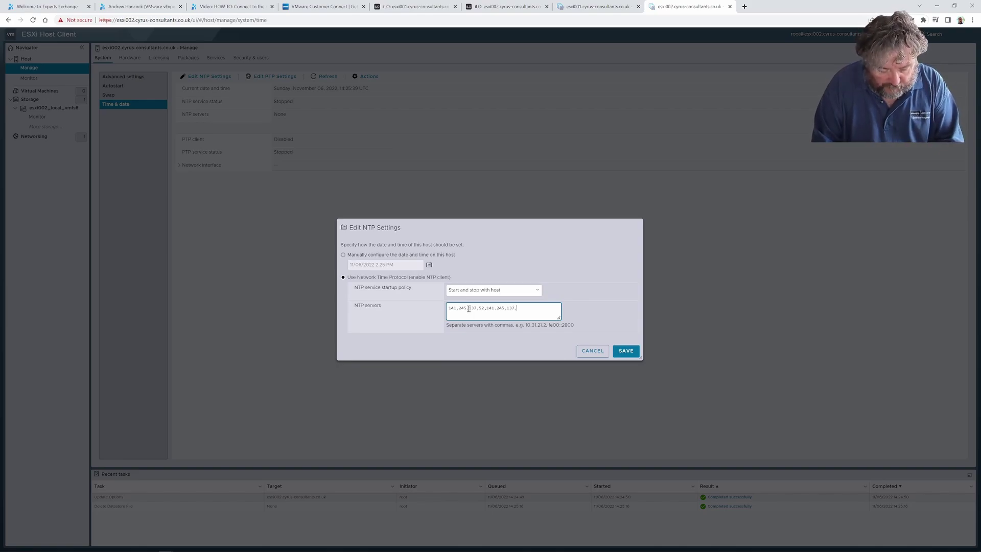
type("54")
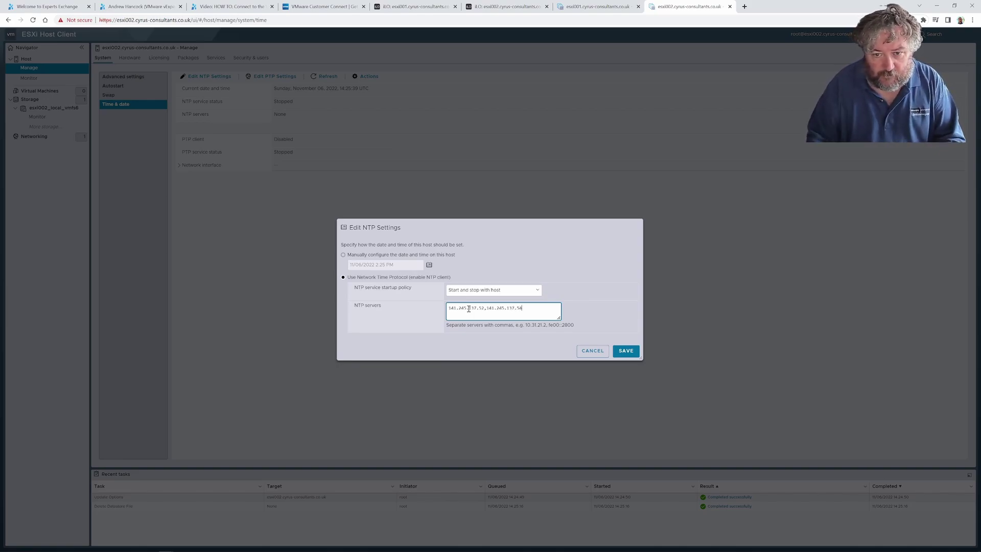
left_click(626, 351)
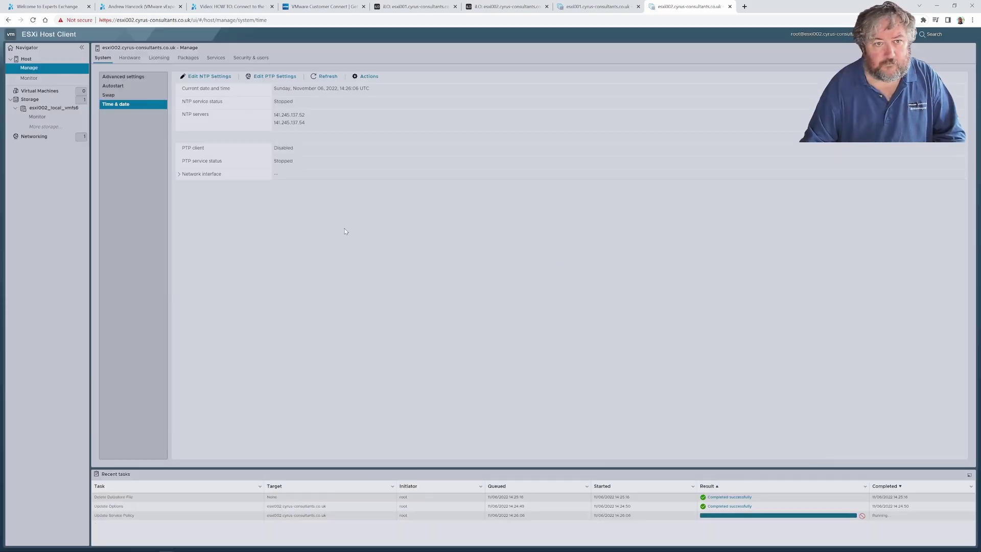
left_click(327, 77)
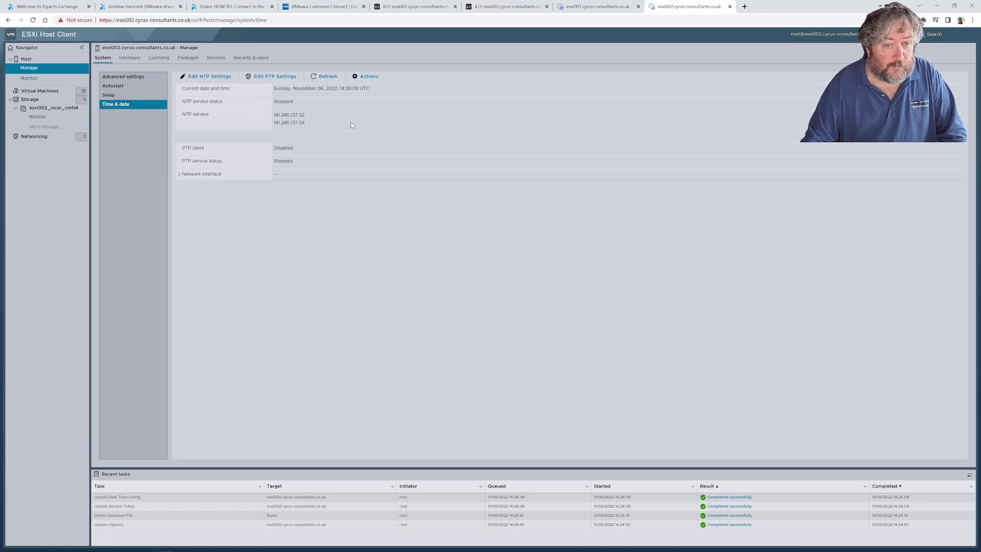
Step: Start the NTP daemon (ntpd) from esxi002's Services list
left_click(132, 81)
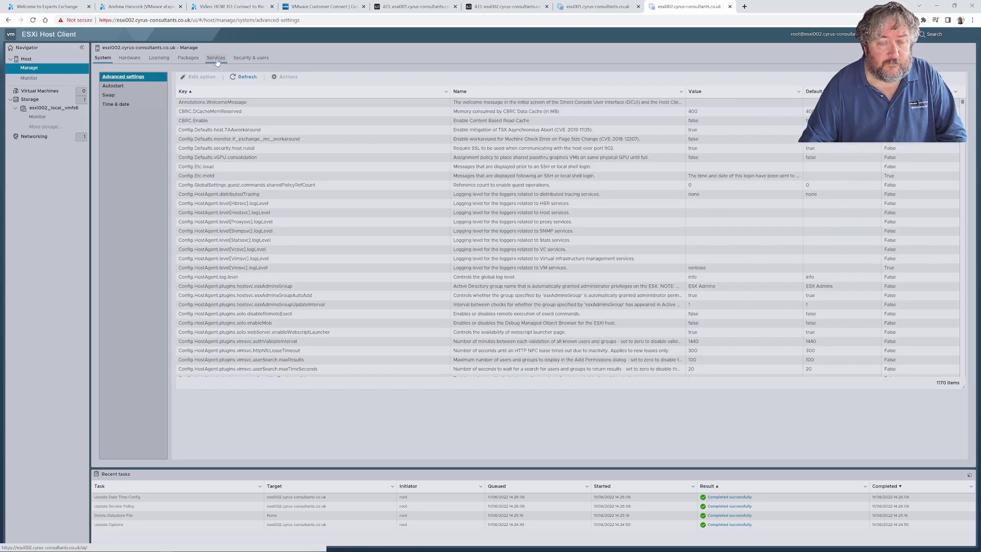
left_click(216, 60)
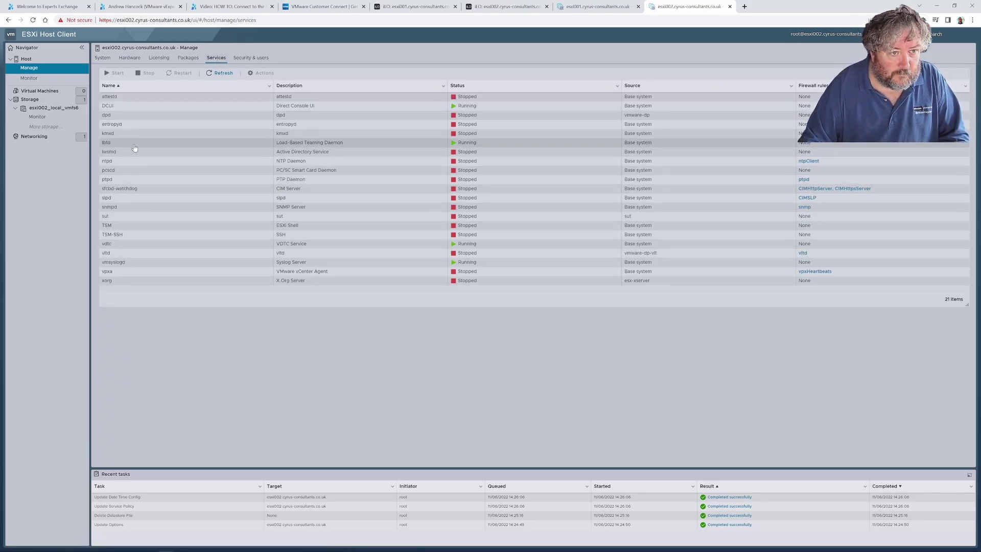
left_click(129, 162)
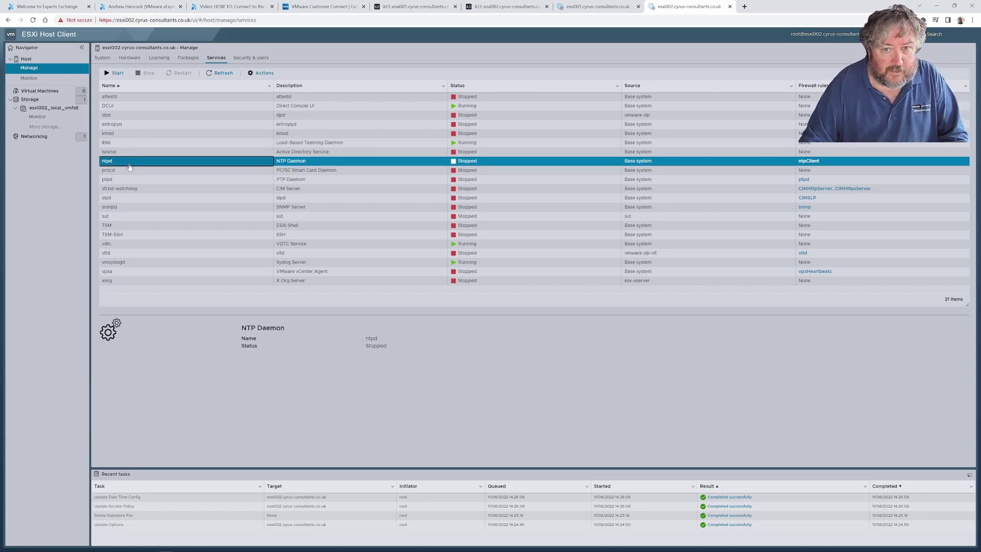
right_click(129, 167)
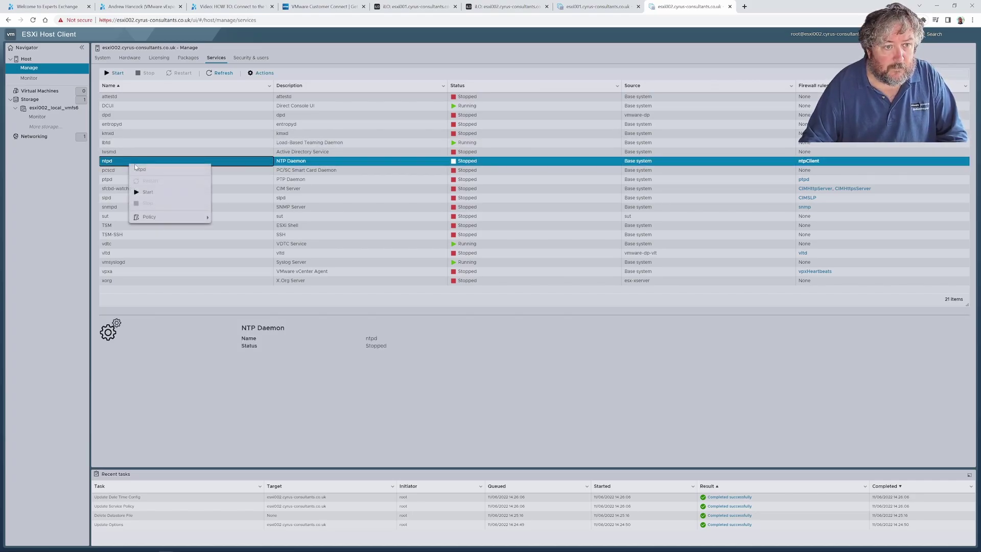
left_click(148, 193)
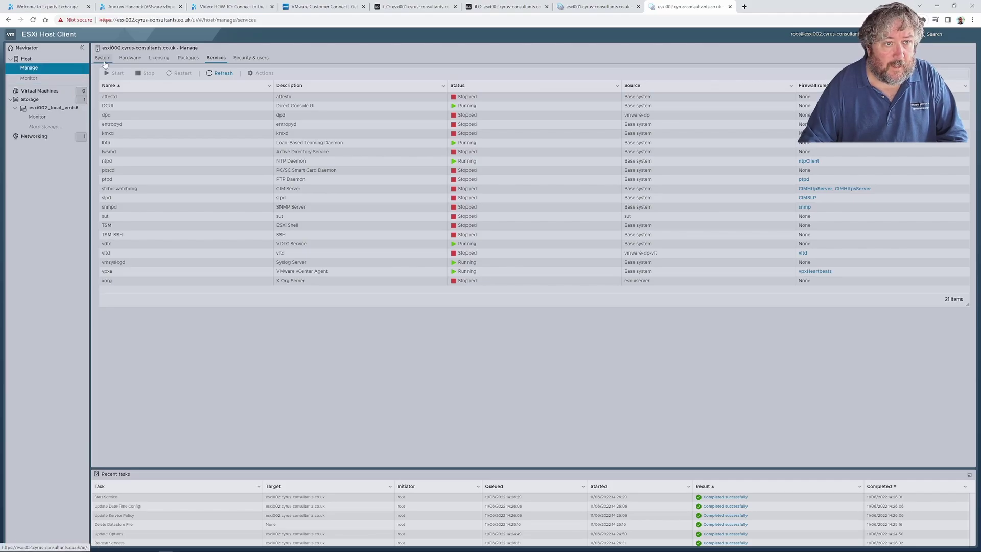
Step: Confirm in Time & date that NTP is Running, then return to esxi002's host summary
left_click(45, 80)
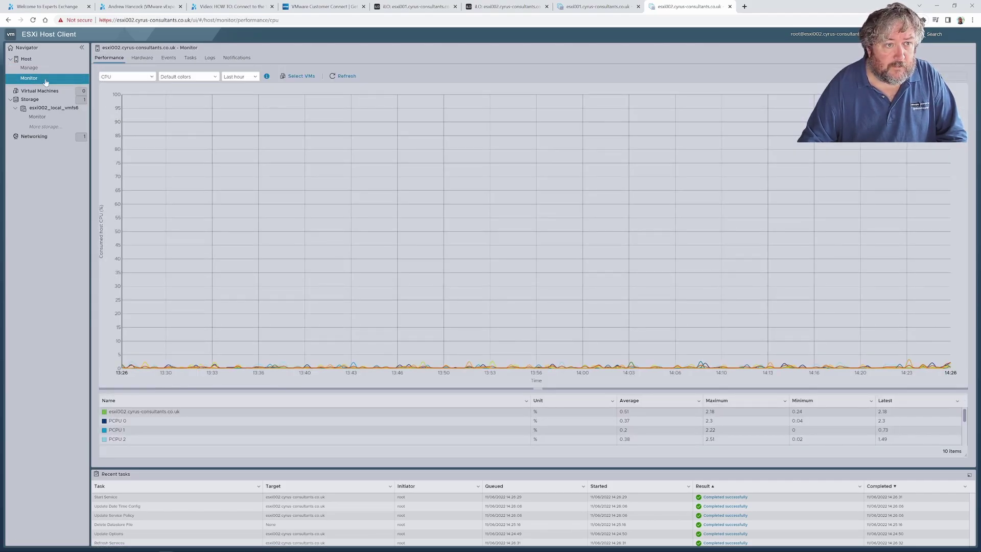
left_click(44, 74)
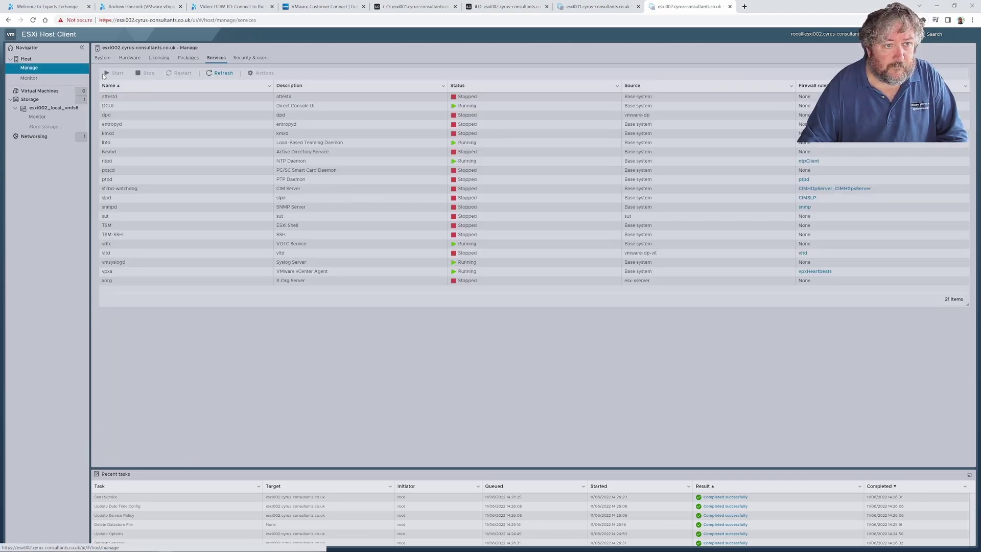
left_click(109, 60)
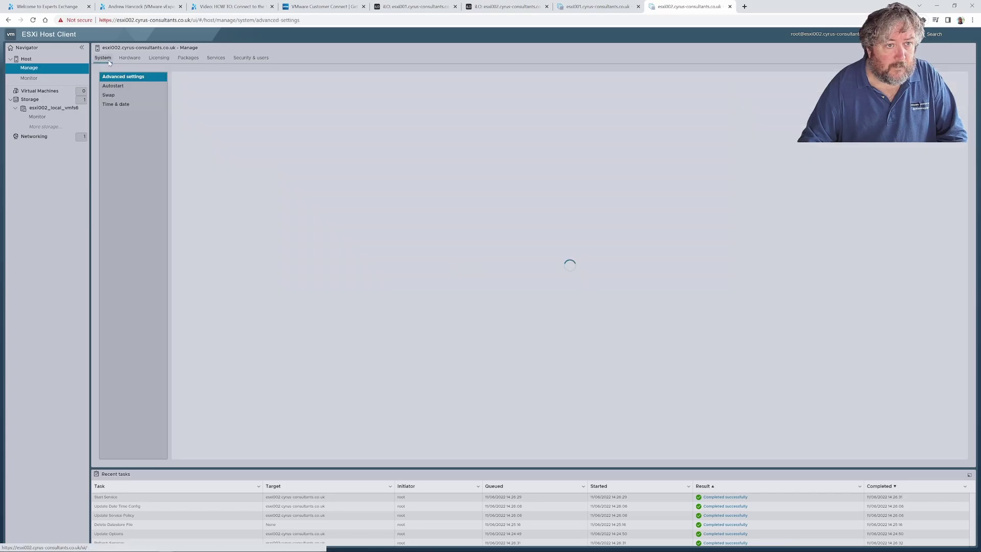
left_click(116, 105)
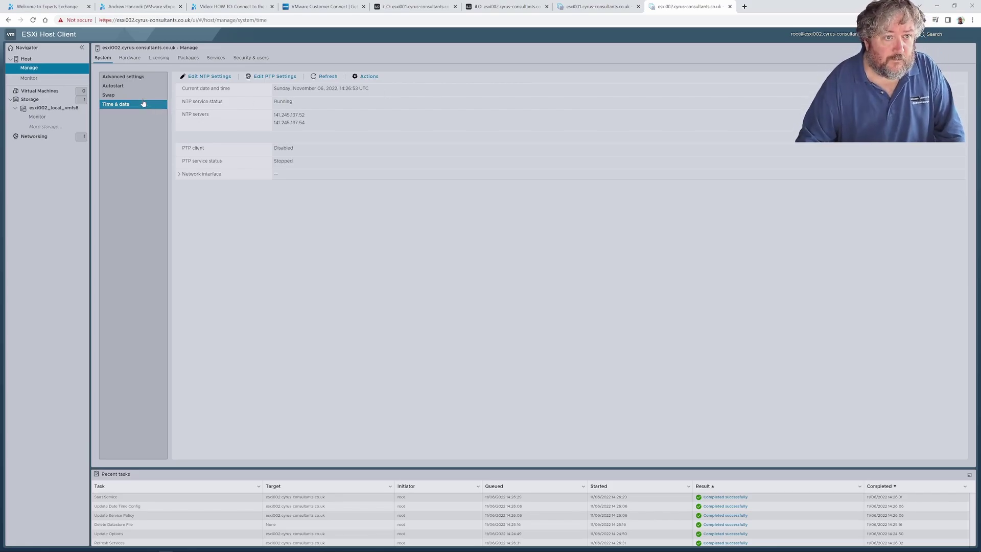
left_click(33, 60)
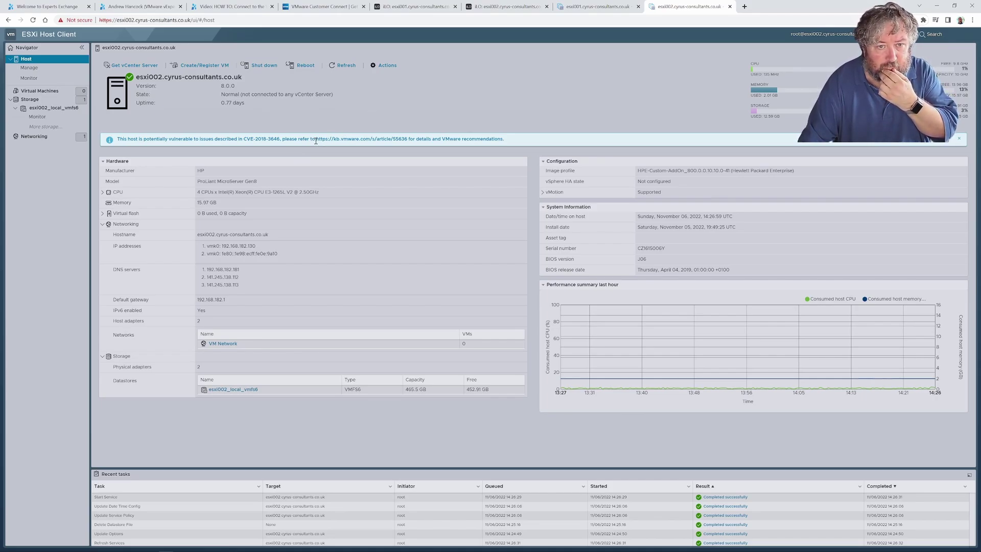
Step: Copy the KB 55636 link from the host's warning banner and open it in a new browser tab
left_click_drag(316, 140, 406, 140)
right_click(392, 139)
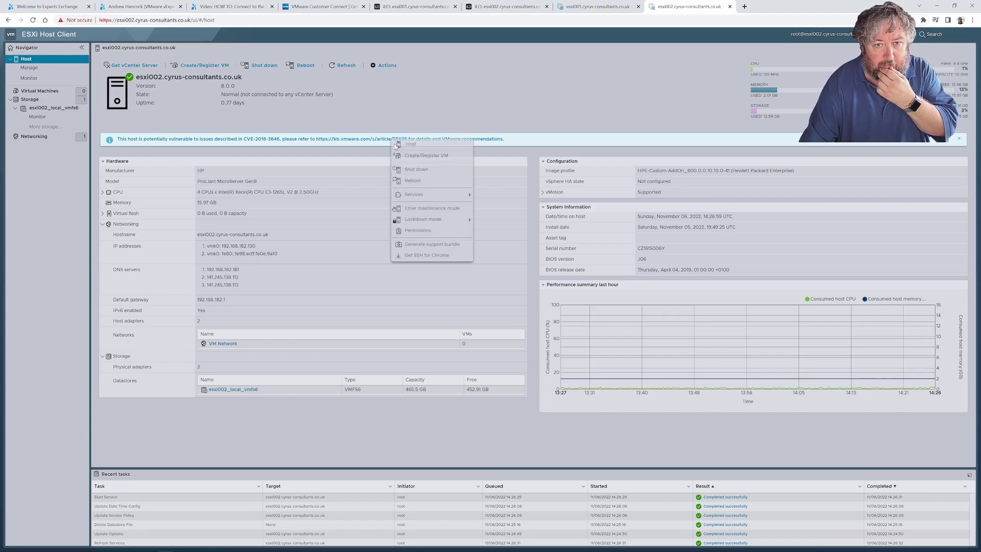
left_click(315, 139)
left_click_drag(315, 139, 403, 140)
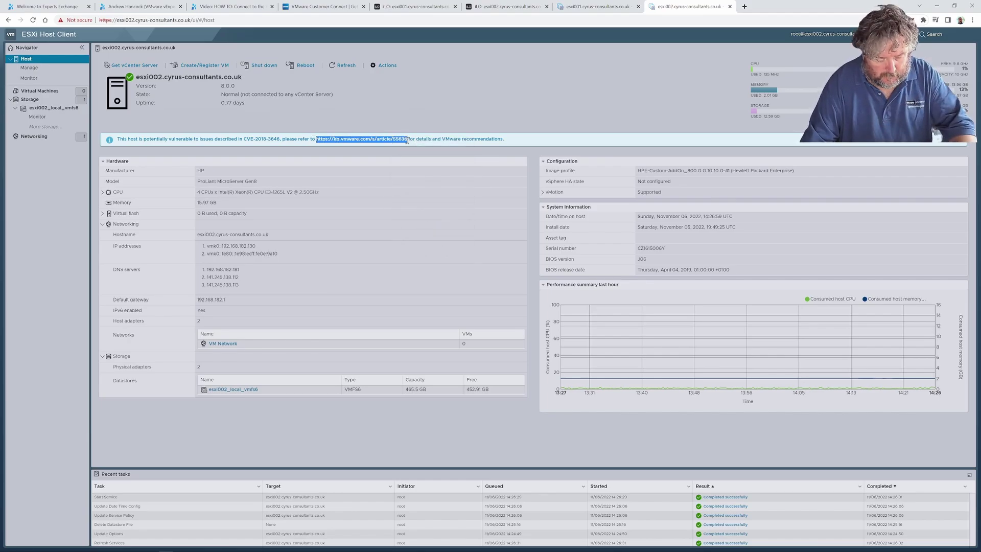
left_click(744, 6)
left_click(694, 21)
right_click(694, 21)
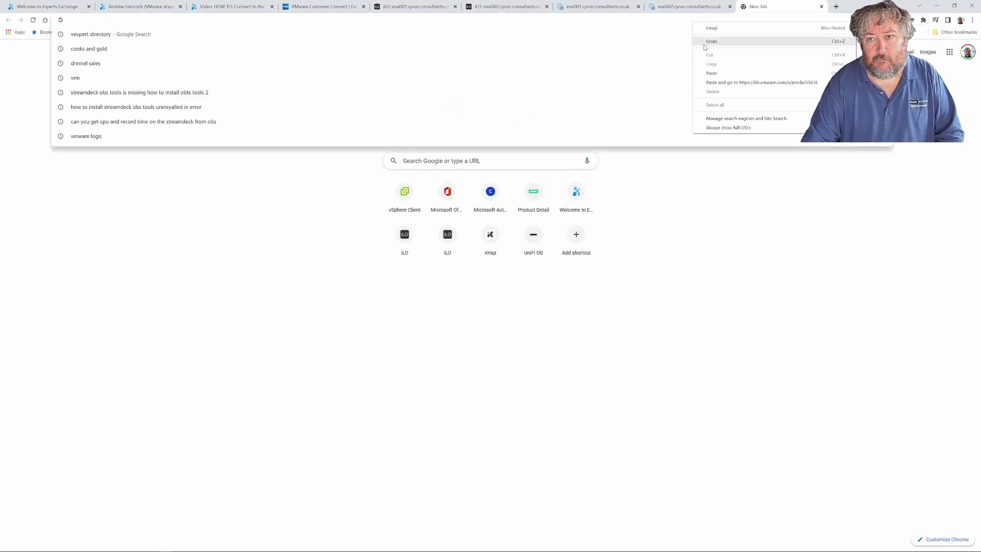
left_click(724, 82)
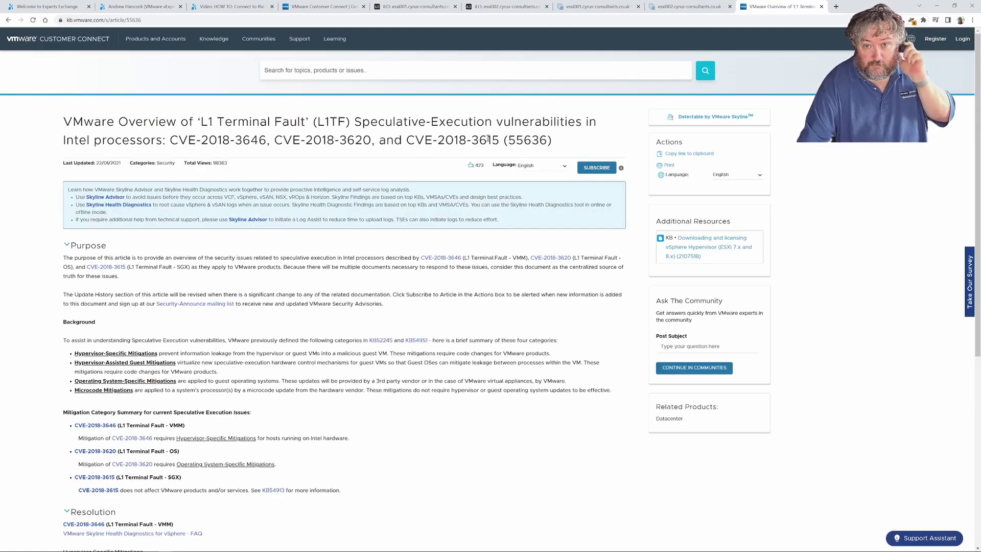
Step: Back on esxi001, view and refresh My First Linux Virtual Machine's details
left_click(598, 7)
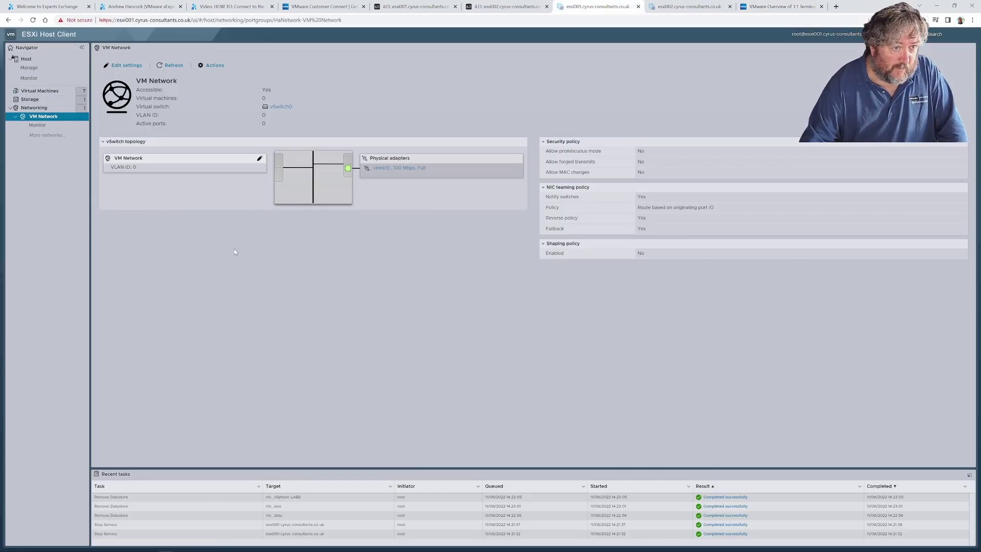
left_click(677, 8)
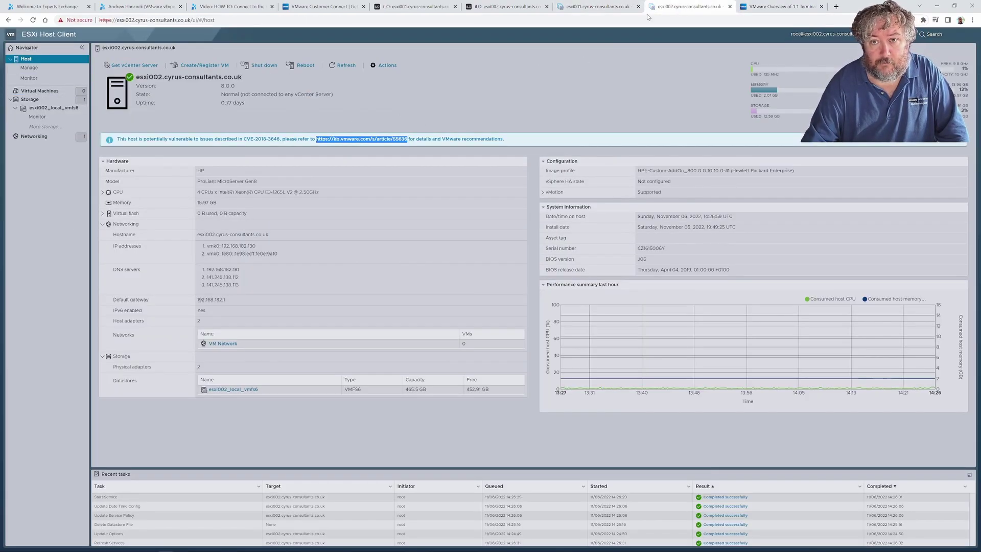
left_click(587, 9)
left_click(39, 91)
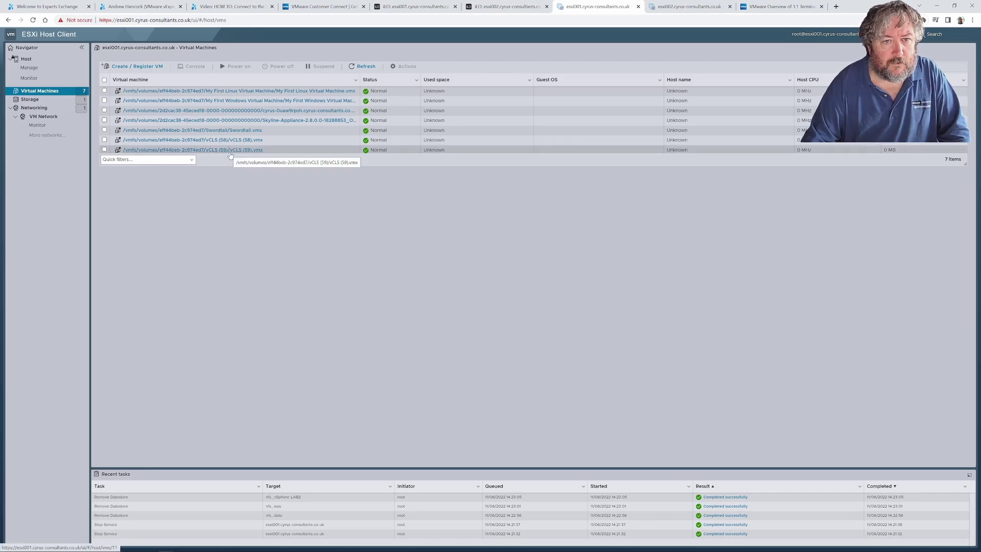
left_click(227, 91)
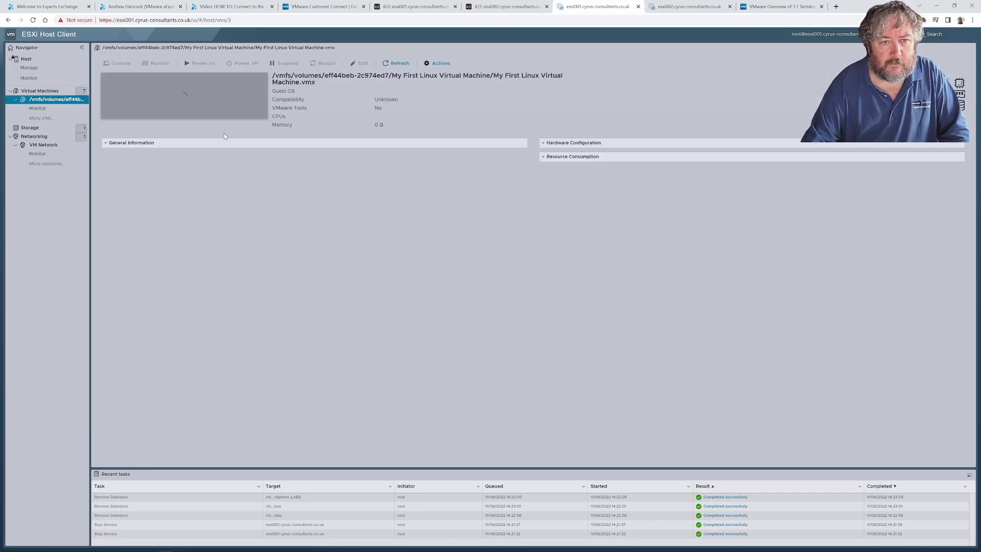
left_click(388, 63)
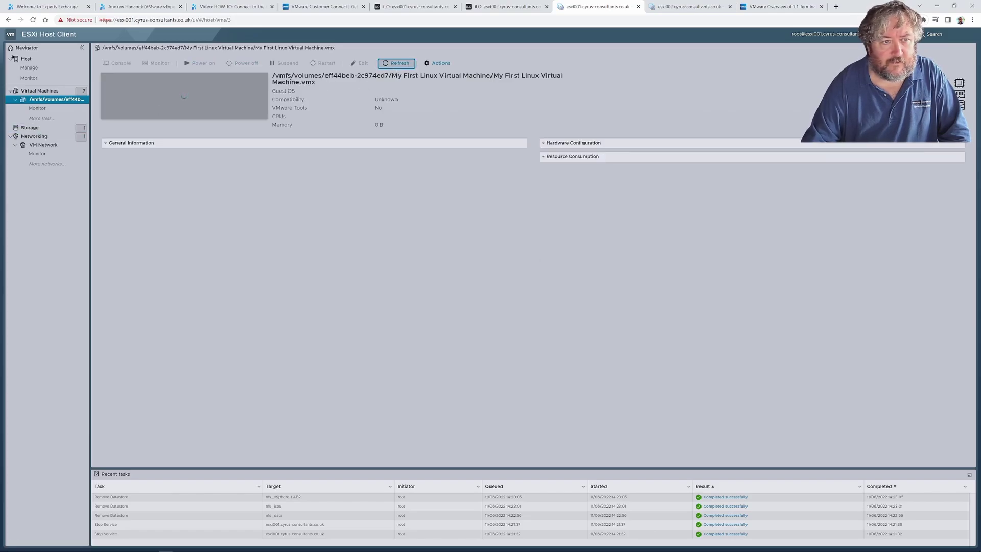
left_click(40, 91)
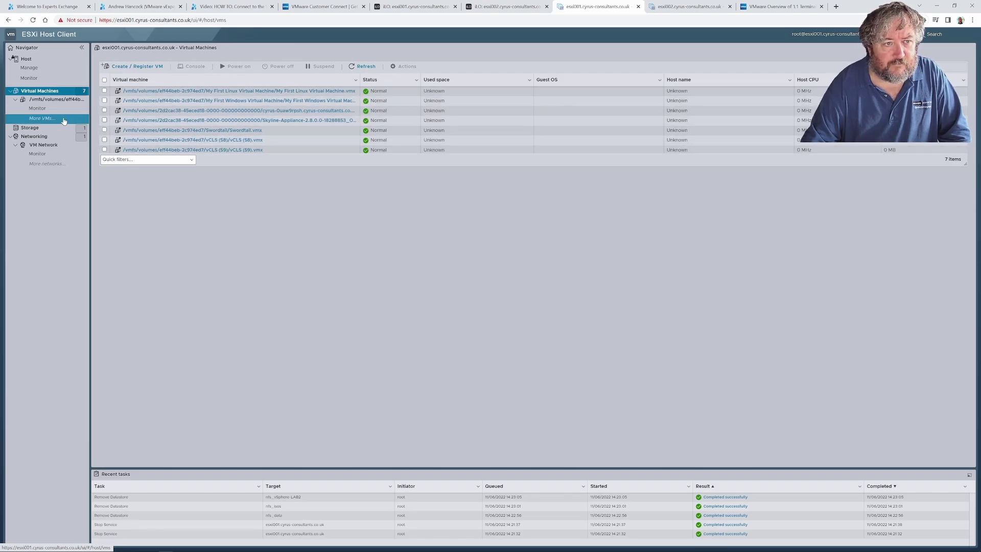
Step: Browse esxi001_local_vmfs6's folders (.locker, .sdd.sf, vmkdump), then close the browser
left_click(38, 128)
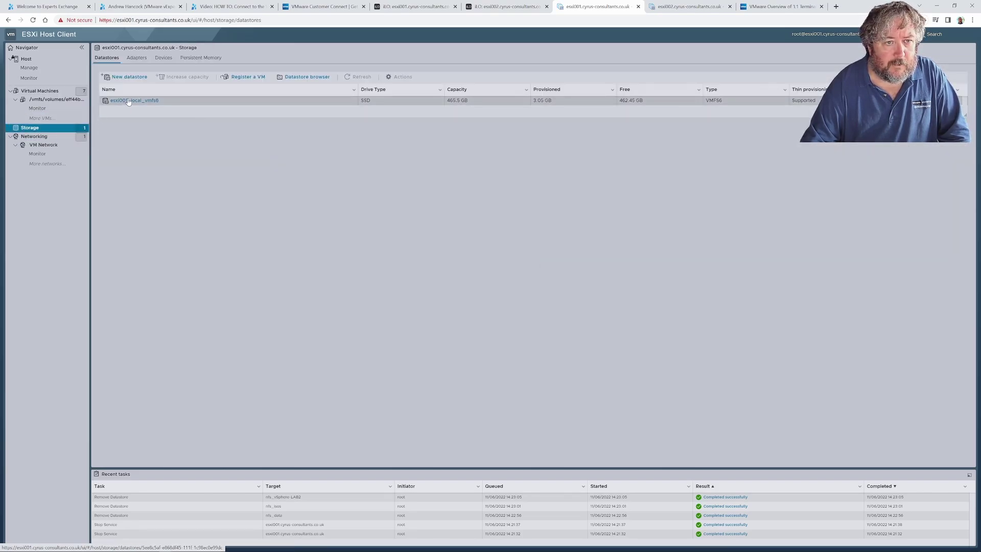
left_click(129, 101)
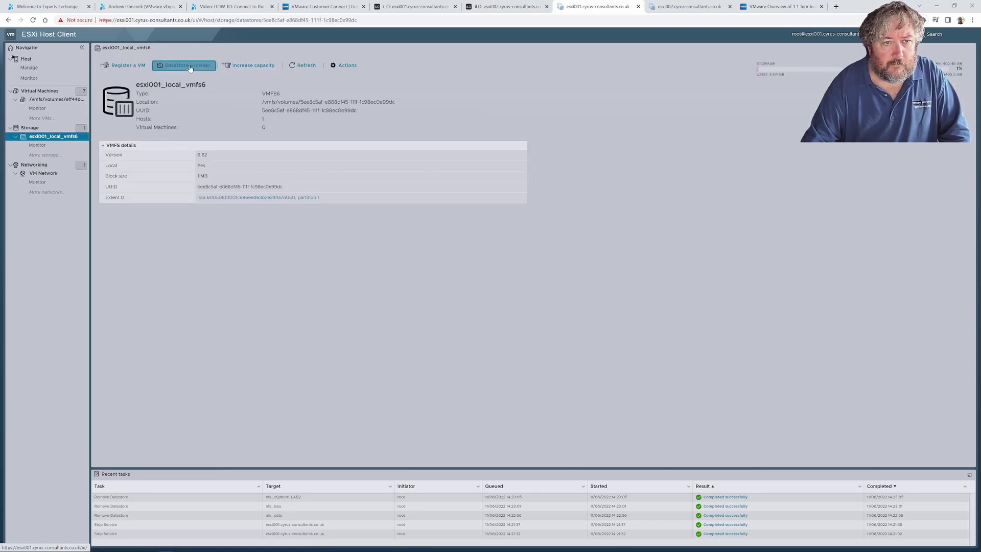
left_click(189, 68)
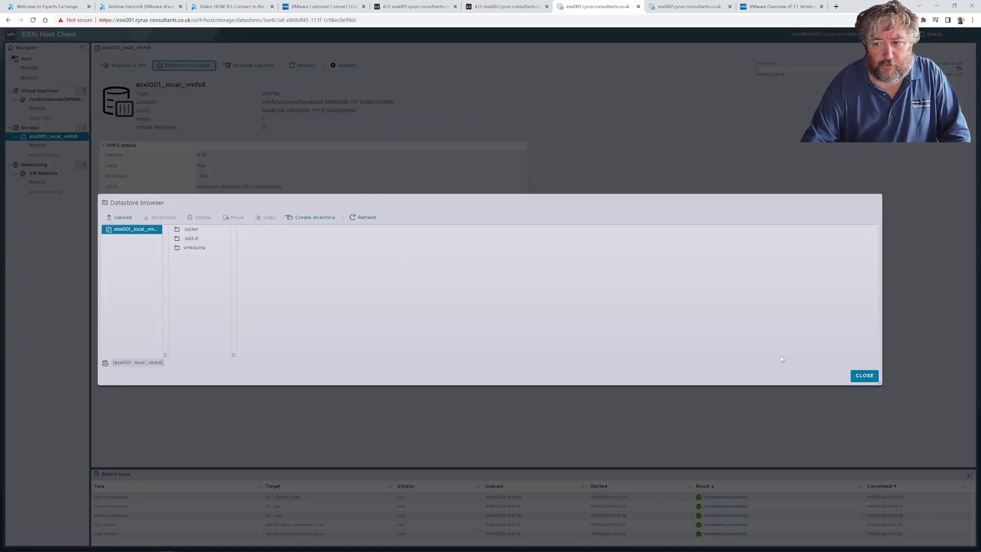
left_click(864, 376)
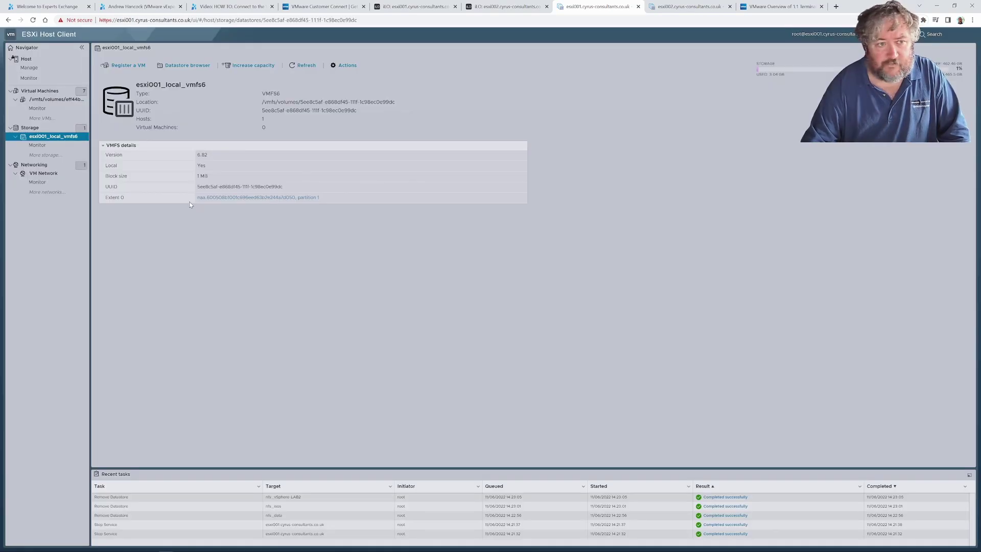
Step: Select all seven virtual machines on esxi001 and unregister them
left_click(57, 94)
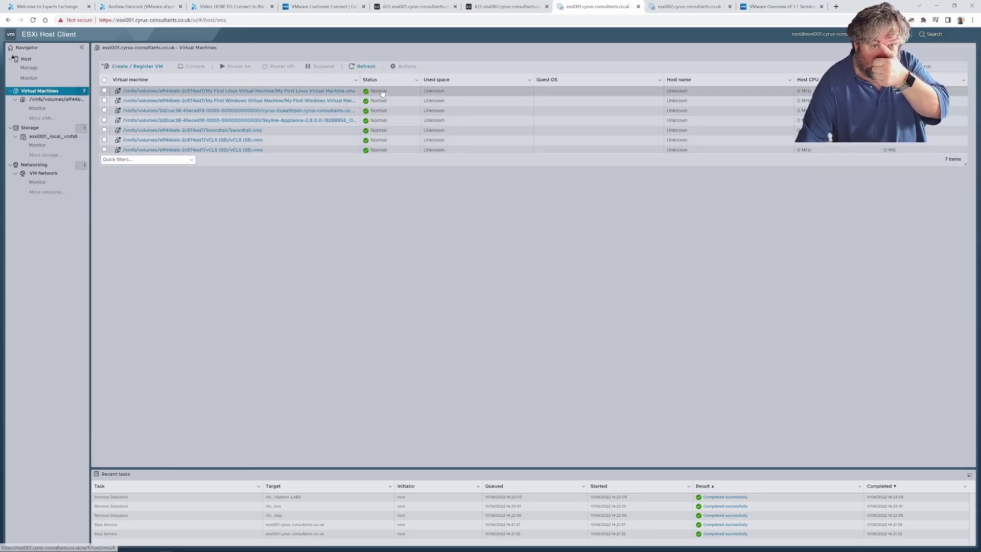
left_click(105, 81)
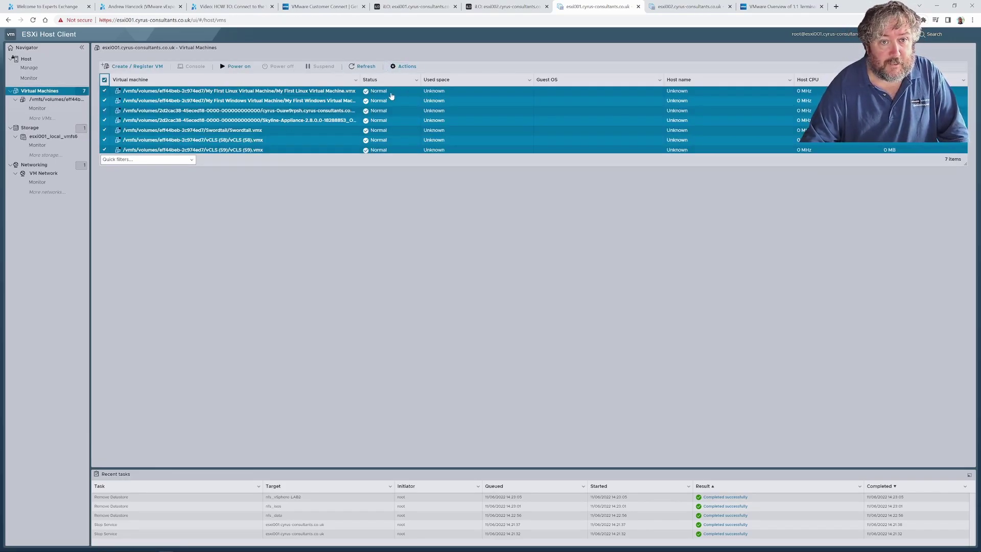
right_click(341, 93)
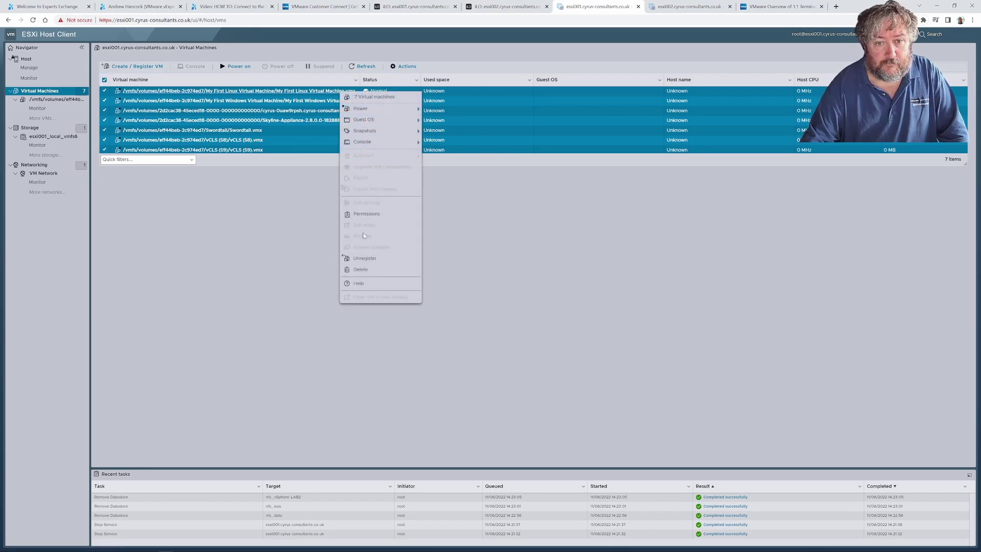
left_click(365, 258)
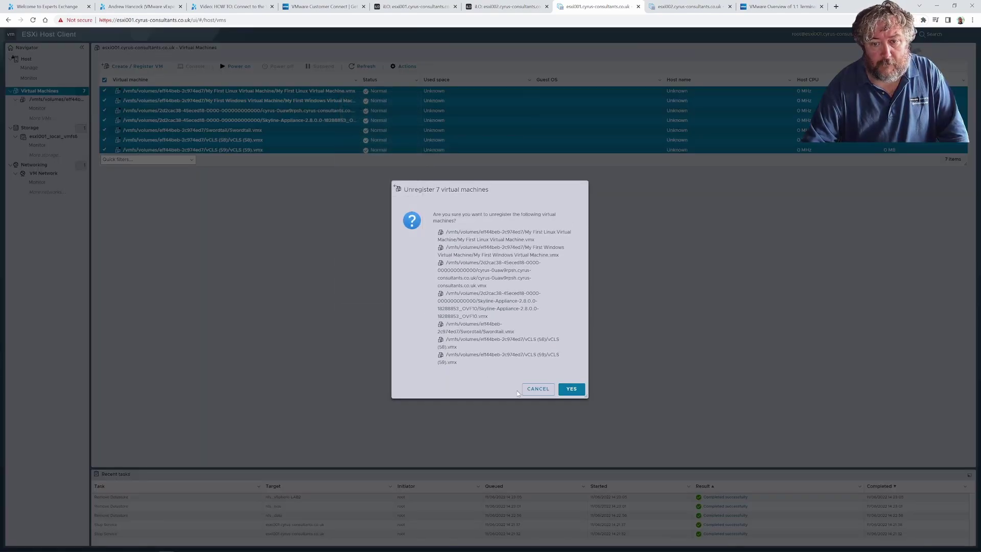
left_click(573, 390)
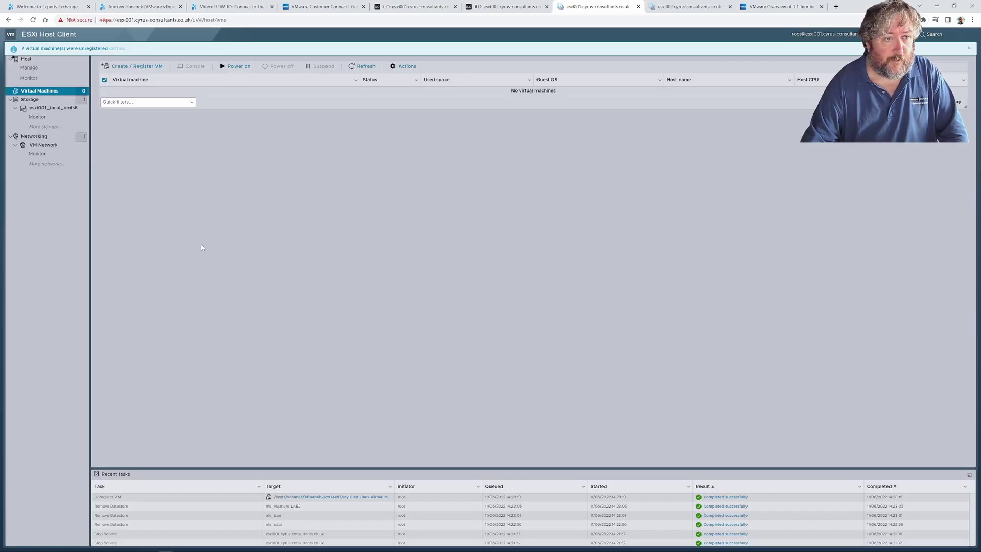
Step: Browse the esxi001_local_vmfs6 datastore's contents again, then close the browser
left_click(30, 99)
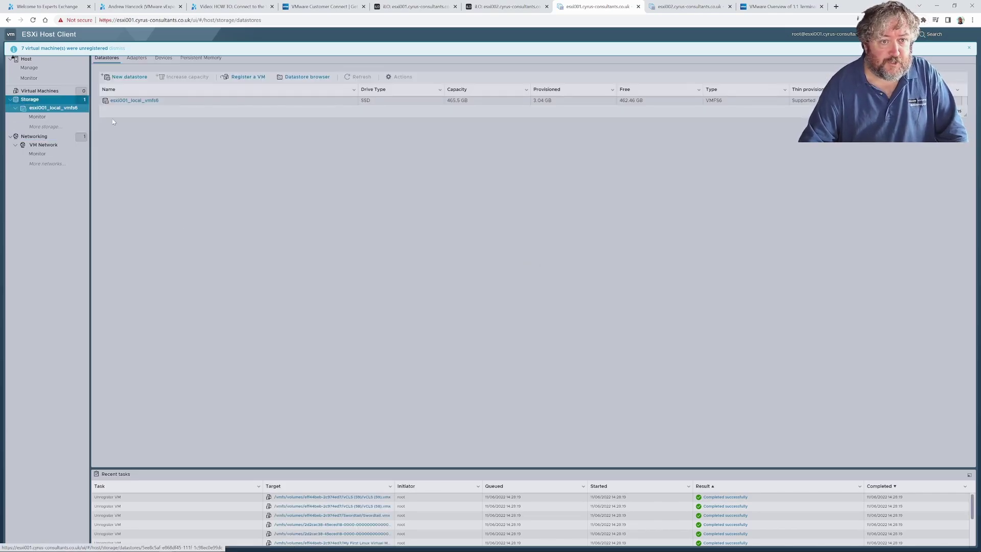
left_click(127, 101)
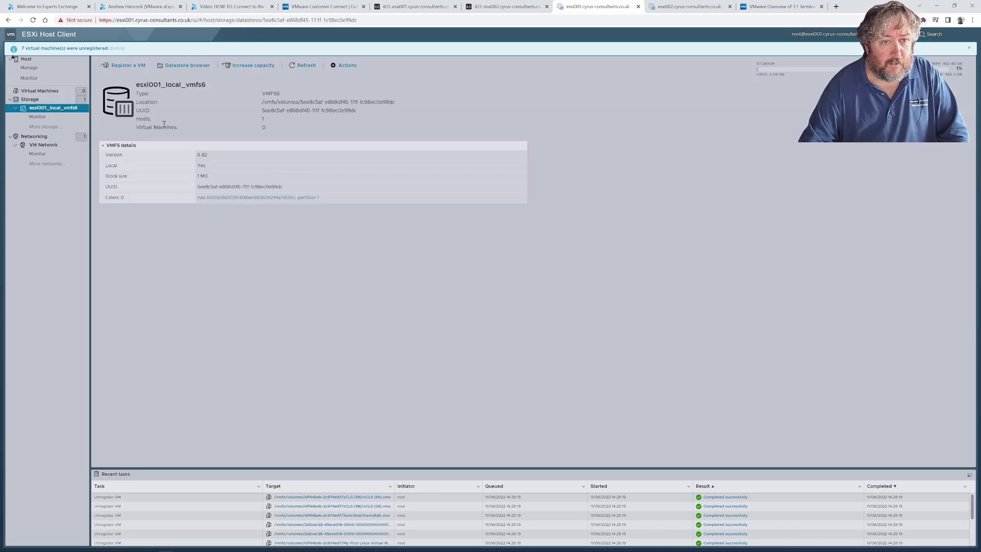
left_click(188, 66)
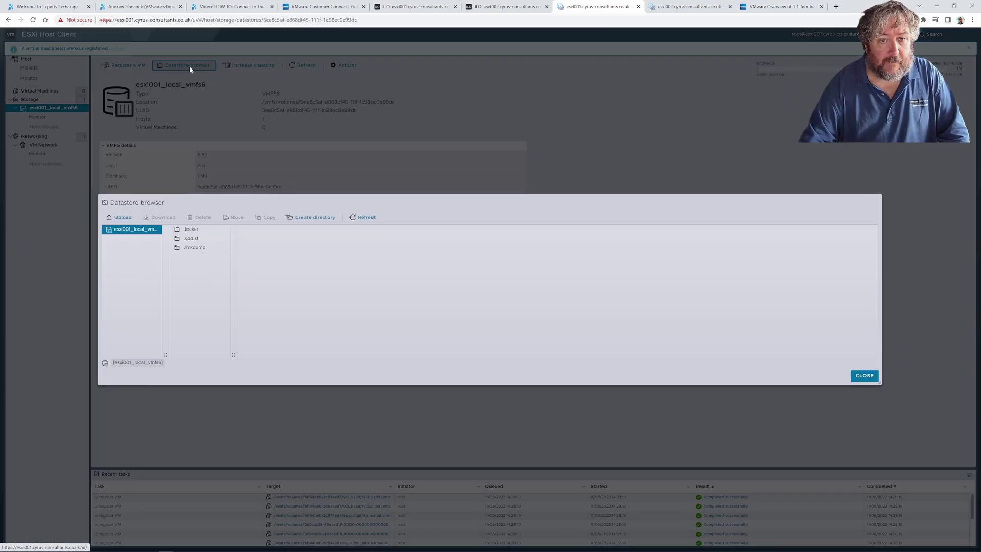
left_click(874, 379)
Step: On esxi002, browse the esxi002_local_vmfs6 datastore, close it, and return to the host summary
left_click(718, 10)
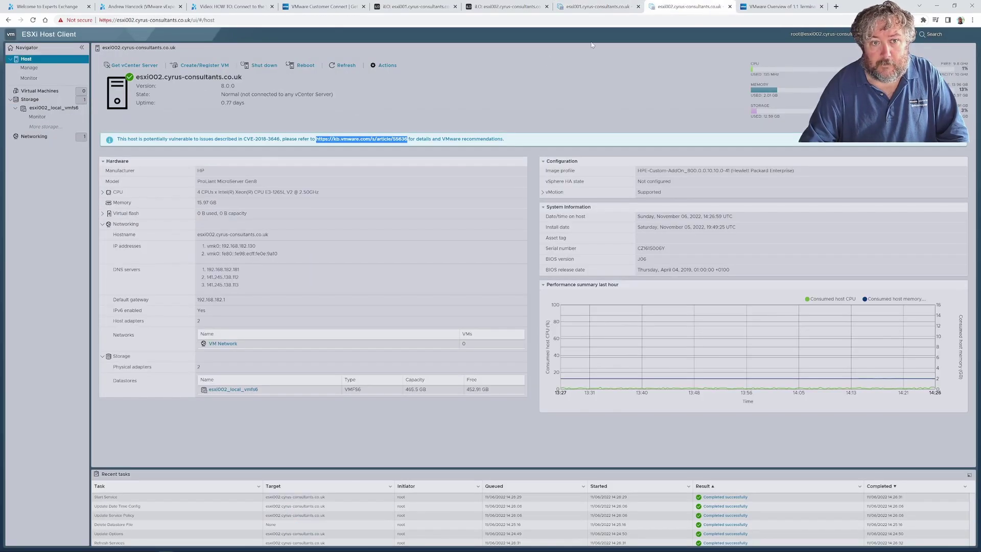
left_click(30, 100)
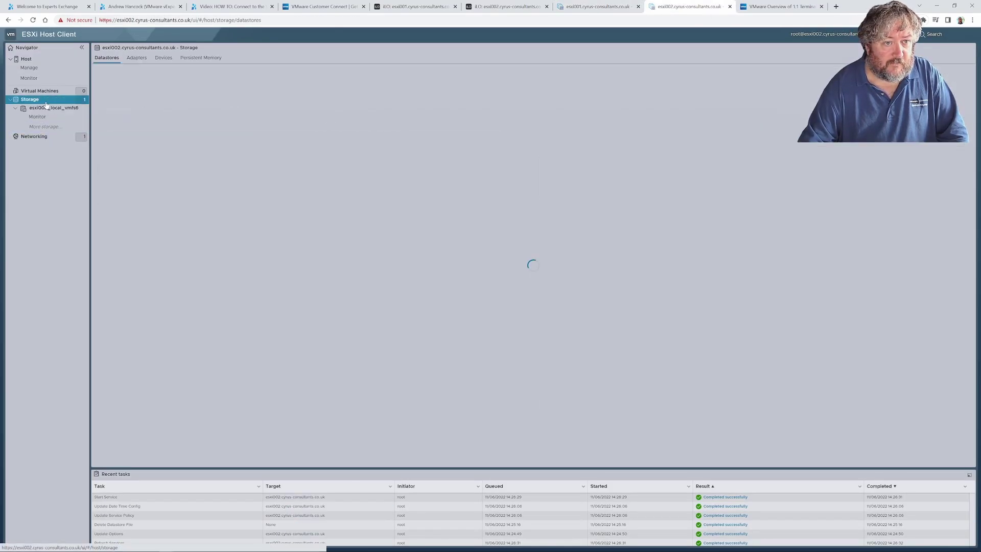
left_click(140, 100)
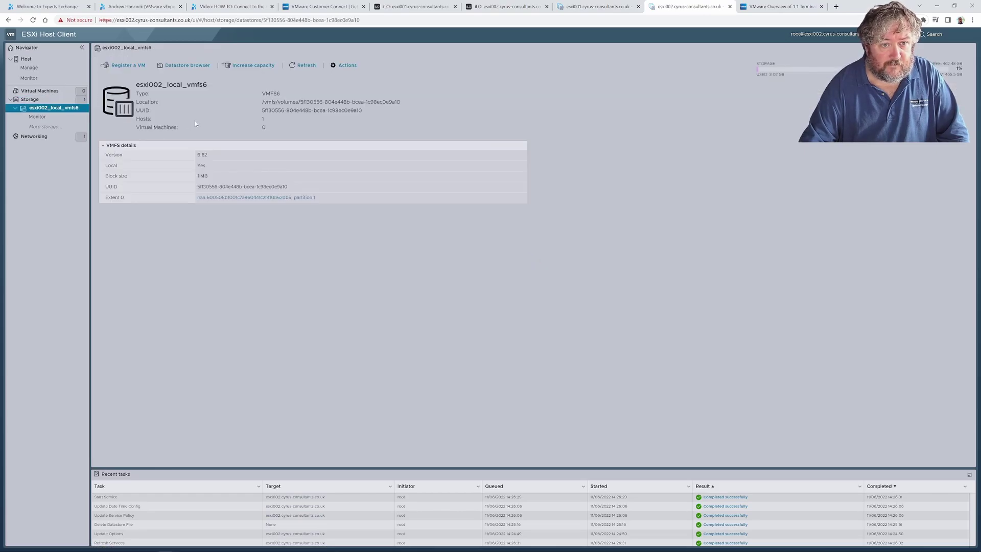
left_click(197, 67)
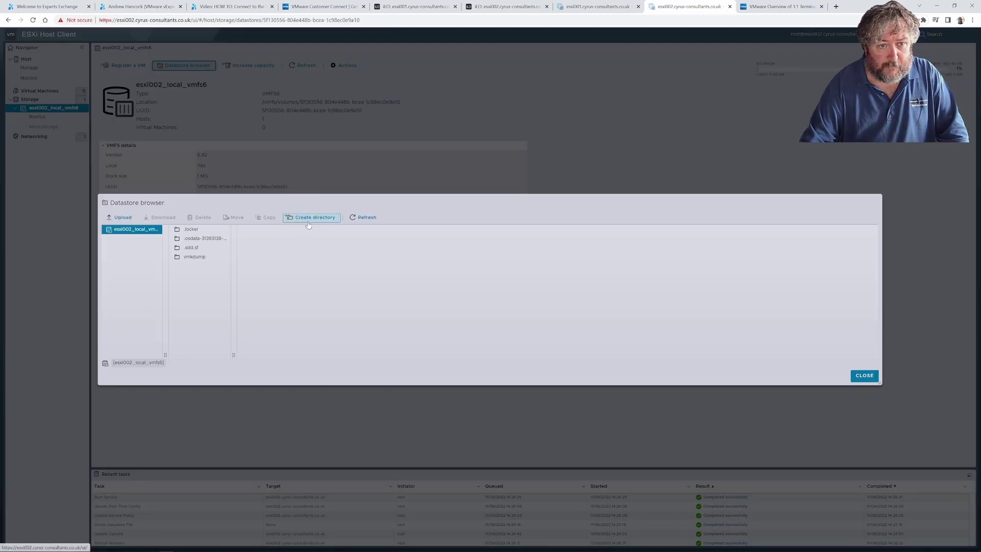
left_click(863, 376)
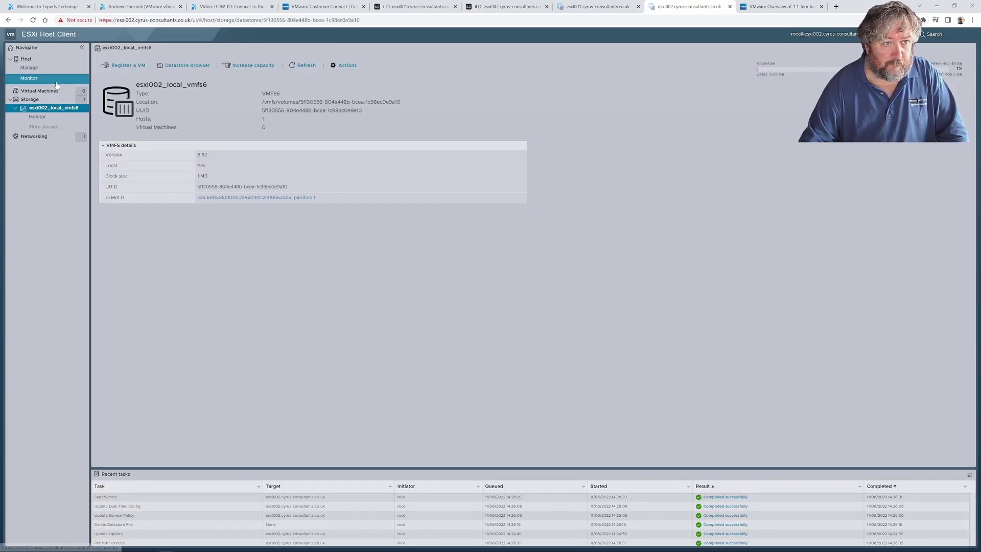
left_click(29, 61)
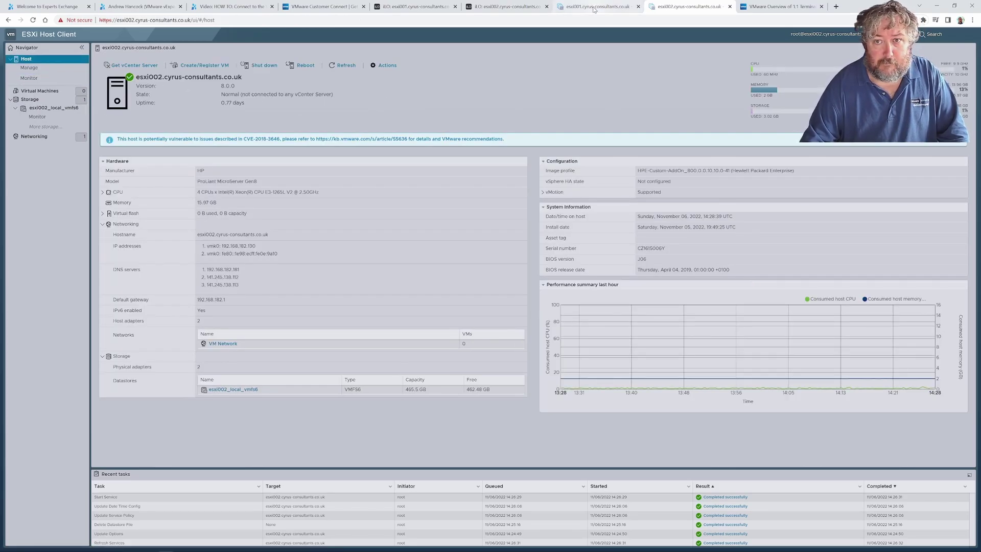
Step: On esxi001's host summary, bring up the Host actions to exit maintenance mode
left_click(604, 6)
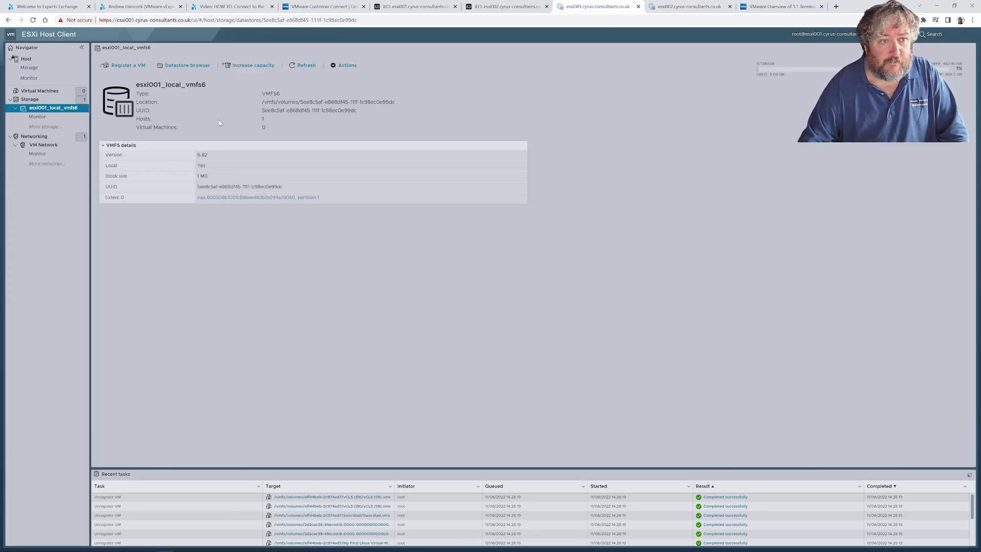
left_click(49, 66)
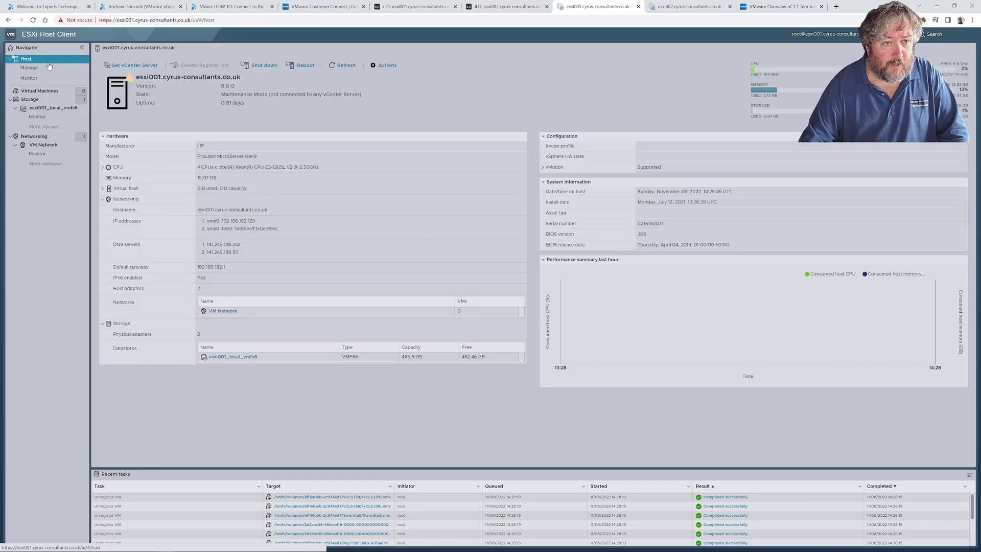
right_click(49, 65)
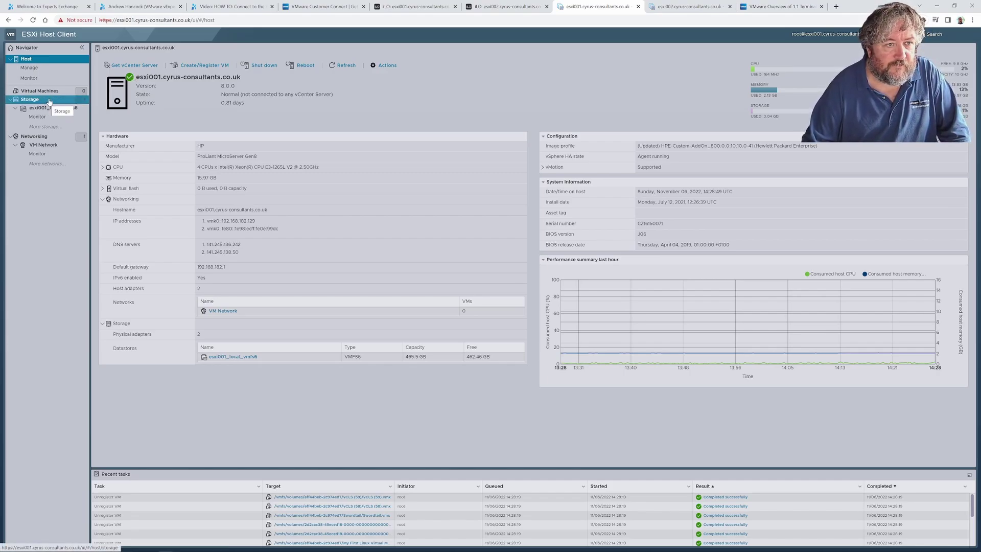
Step: Compare esxi001's VM Network port group with esxi002's, then return to esxi001
left_click(74, 146)
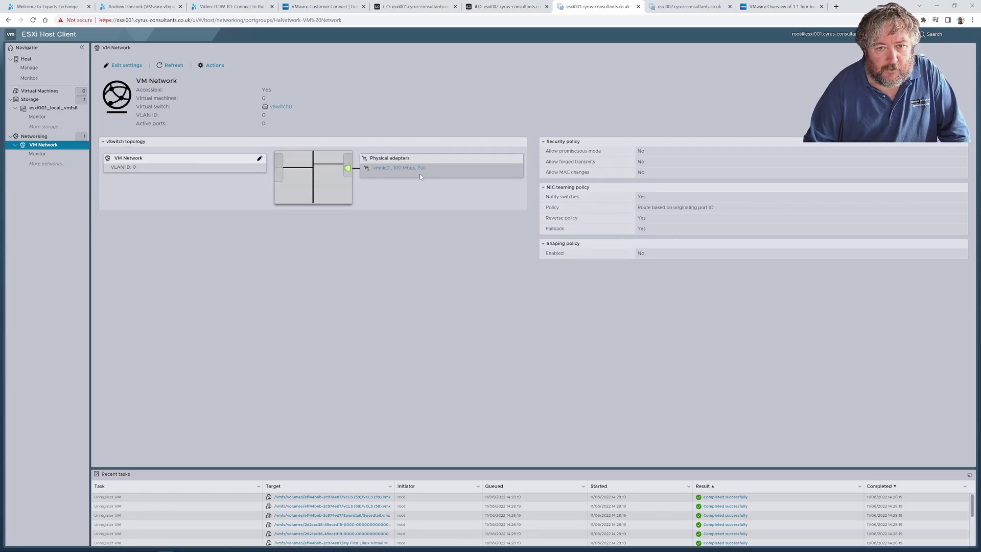
left_click(670, 8)
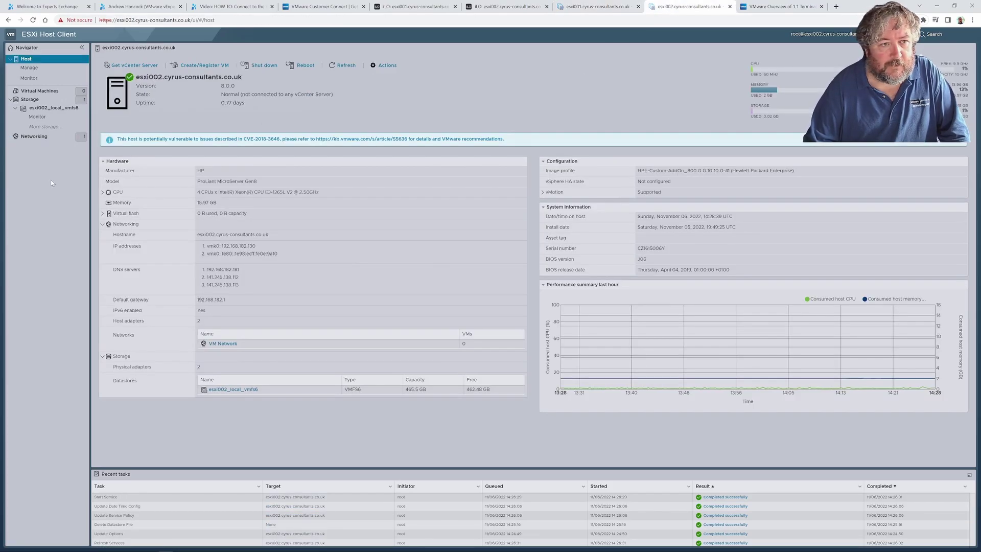
left_click(34, 138)
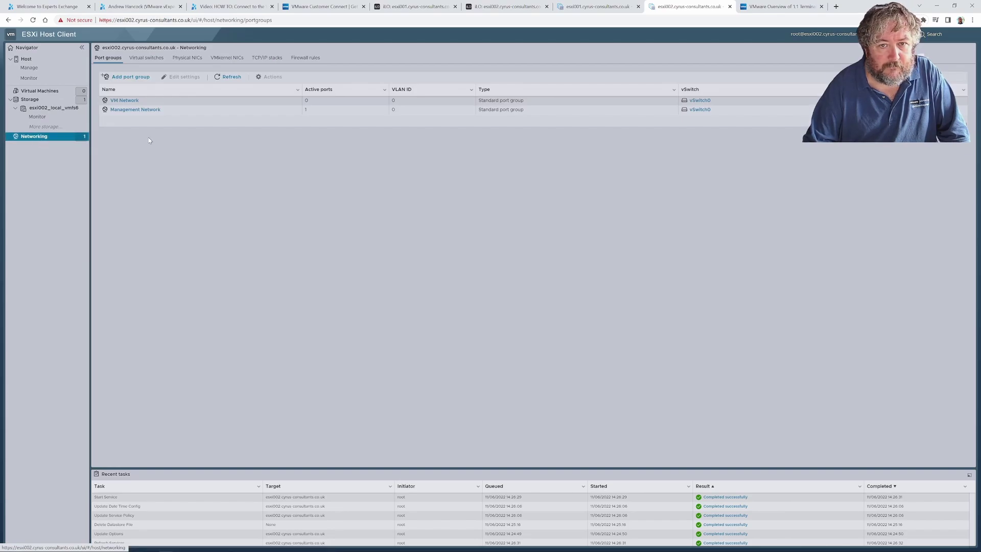
left_click(127, 101)
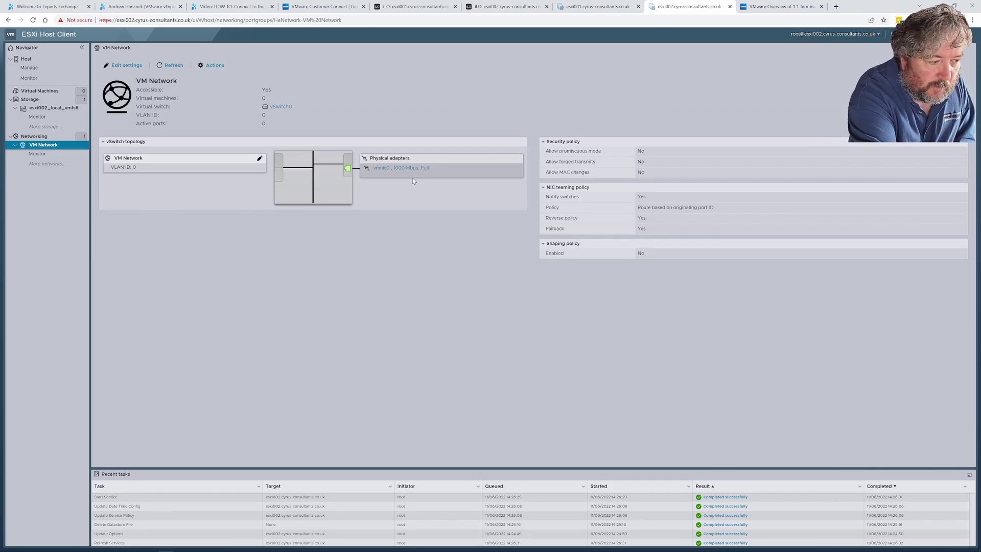
key("ctrl+shift+Tab")
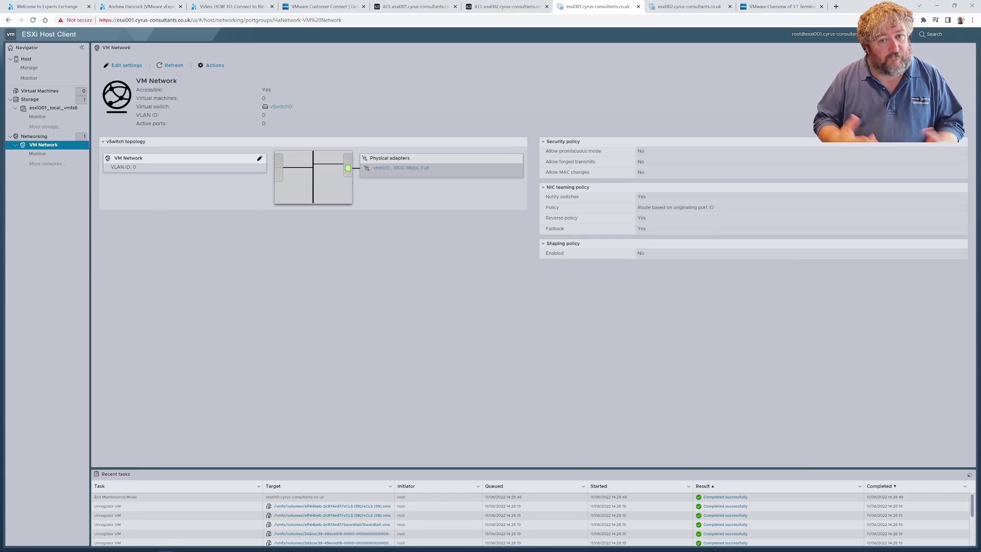
Step: Open esxi001's vmnic0 physical adapter details from the VM Network topology
left_click(400, 168)
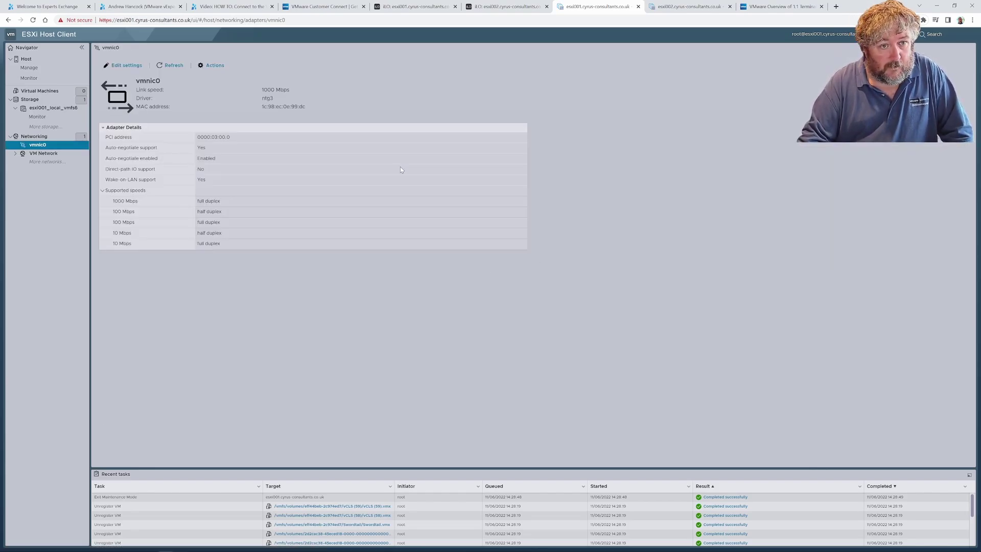